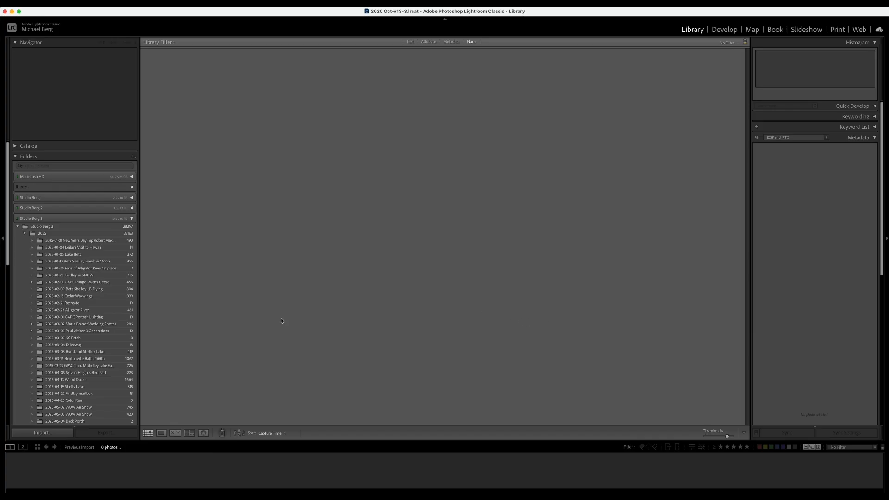
Step: Import only PA103818.JPG from the Desktop into the catalog
{"action": "left_click", "coordinate": [32, 433]}
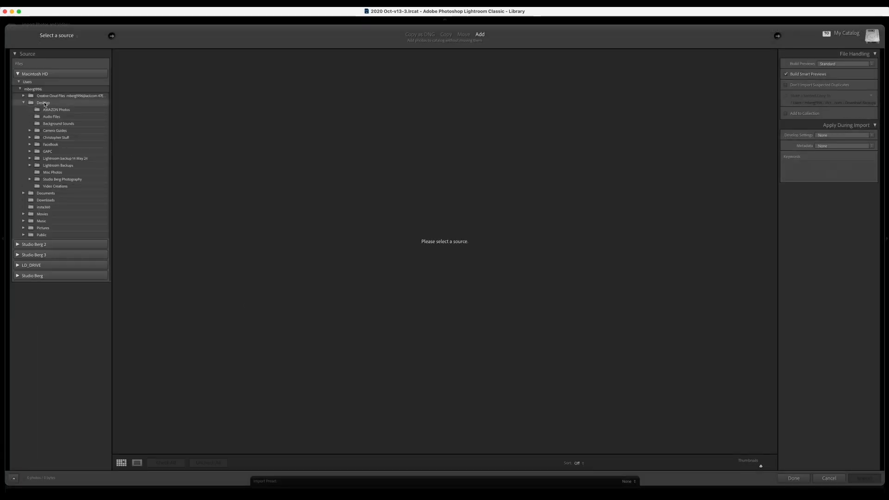
{"action": "left_click", "coordinate": [44, 103]}
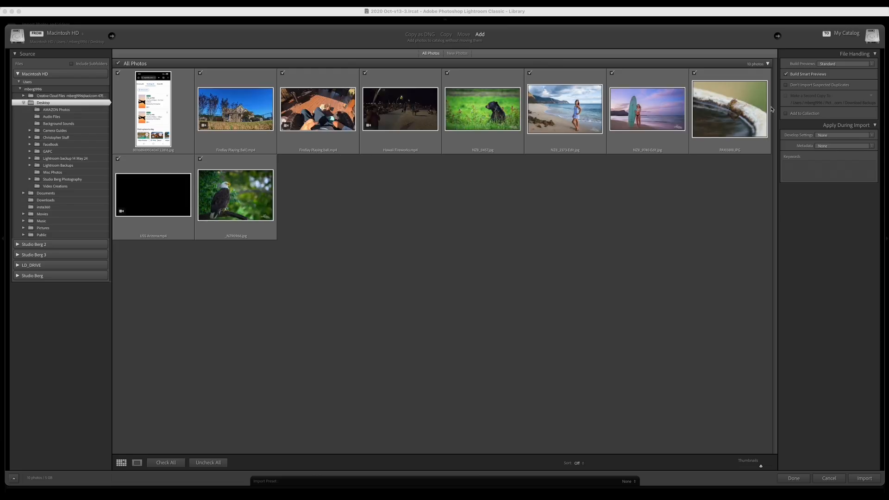
{"action": "left_click", "coordinate": [202, 463]}
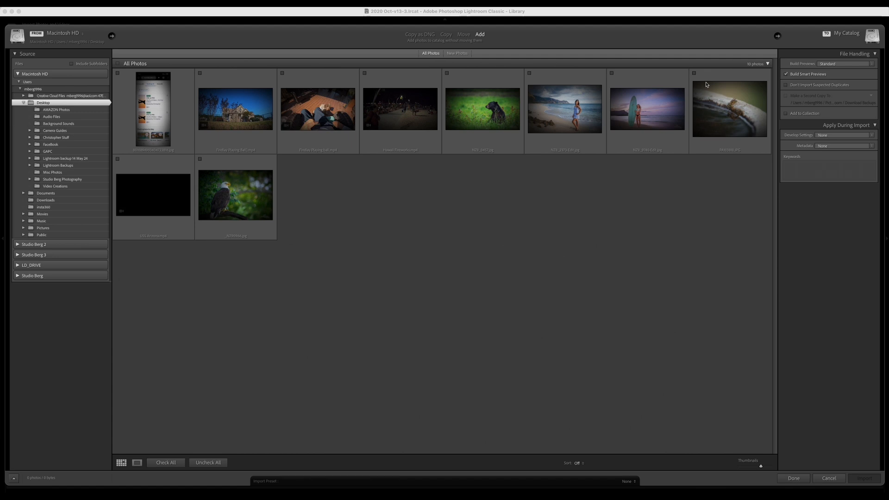
{"action": "left_click", "coordinate": [692, 79]}
{"action": "left_click", "coordinate": [694, 74]}
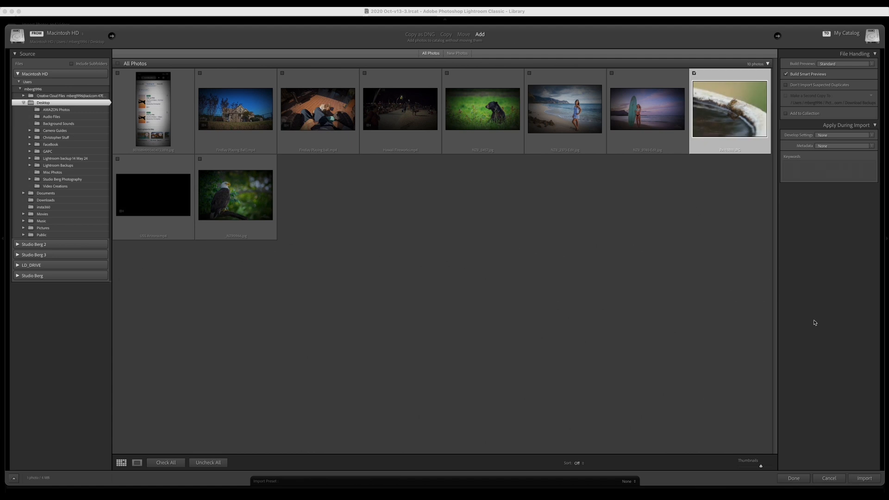
{"action": "left_click", "coordinate": [865, 479]}
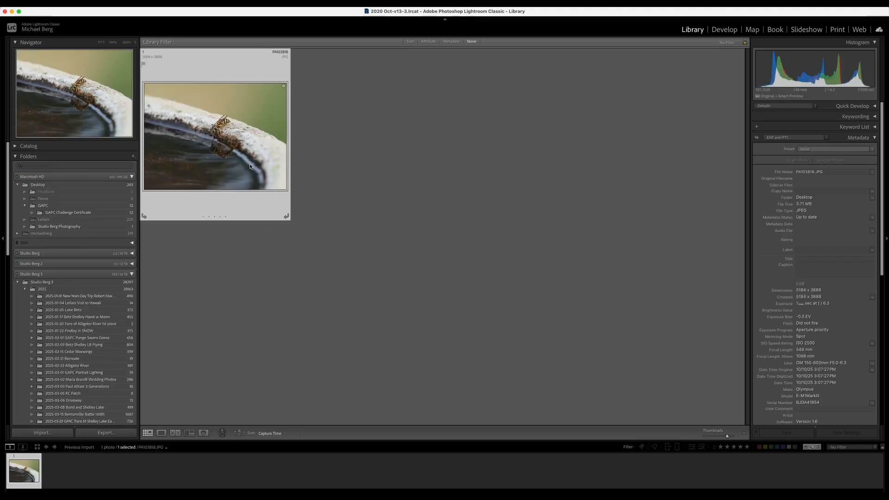
Step: View the wasp photo in Loupe, check it at 100%, then move it to Develop
{"action": "double_click", "coordinate": [247, 170]}
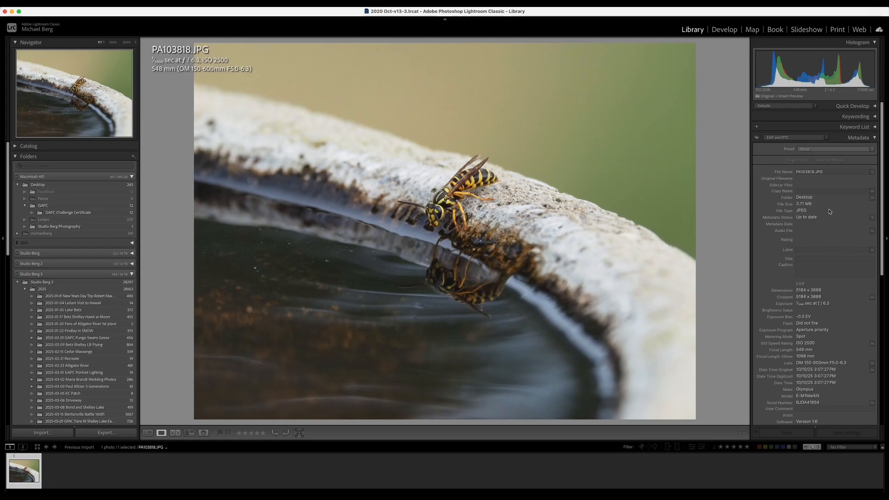
{"action": "scroll", "coordinate": [829, 217], "scroll_direction": "down", "scroll_amount": 1}
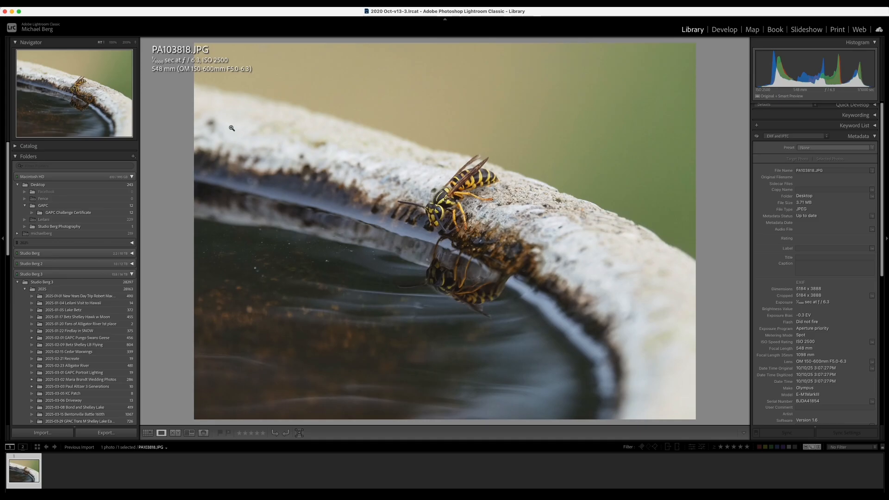
{"action": "left_click", "coordinate": [491, 180]}
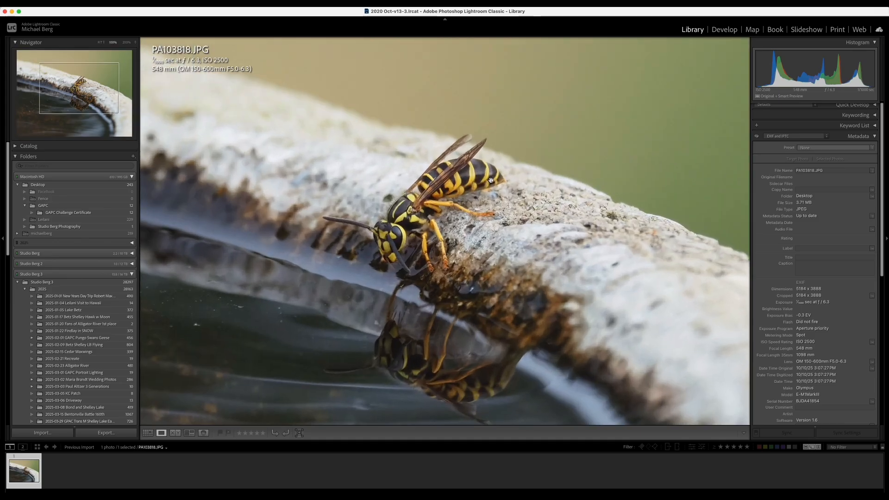
{"action": "left_click", "coordinate": [458, 197]}
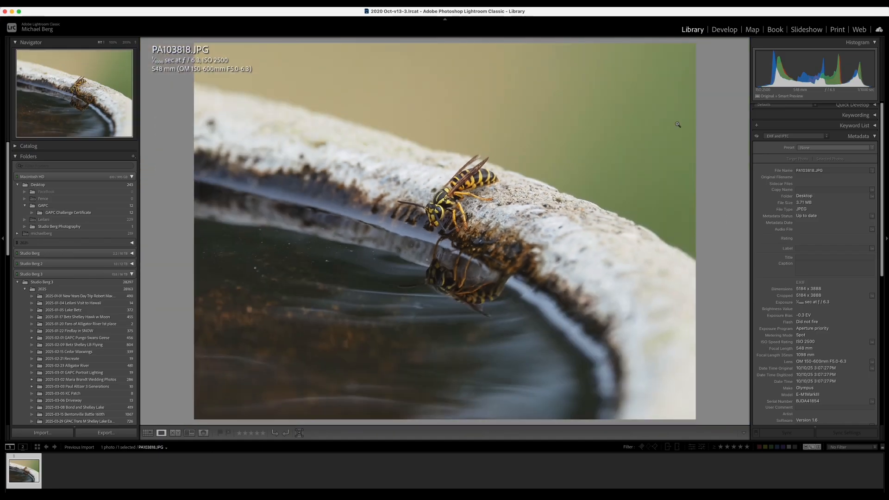
{"action": "left_click", "coordinate": [724, 30]}
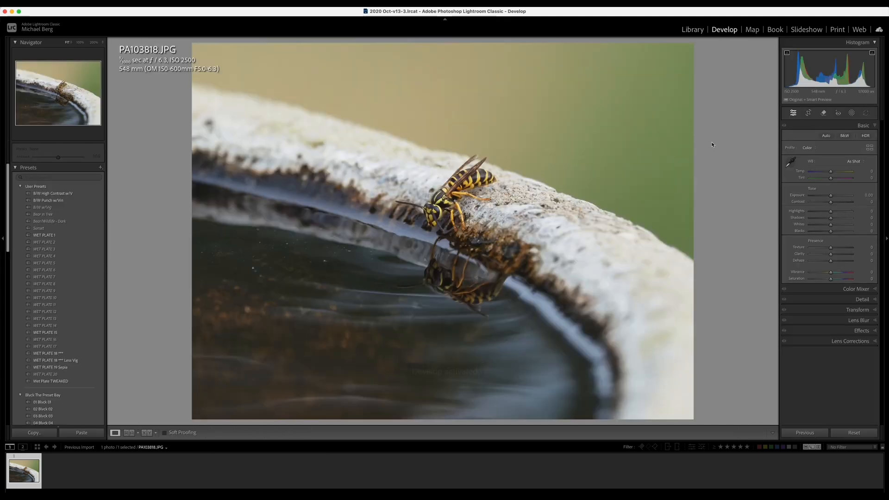
Step: Open the Detail panel and inspect the wasp at 100% before fitting it back
{"action": "left_click", "coordinate": [833, 301]}
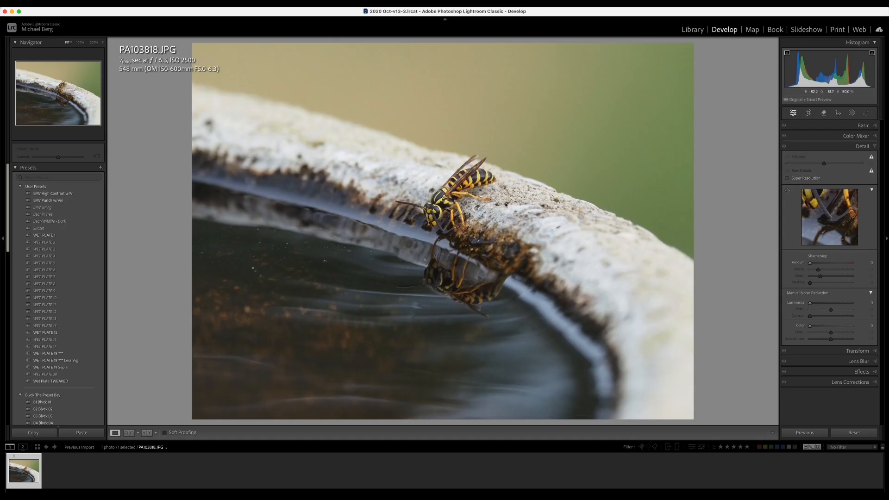
{"action": "left_click", "coordinate": [480, 208]}
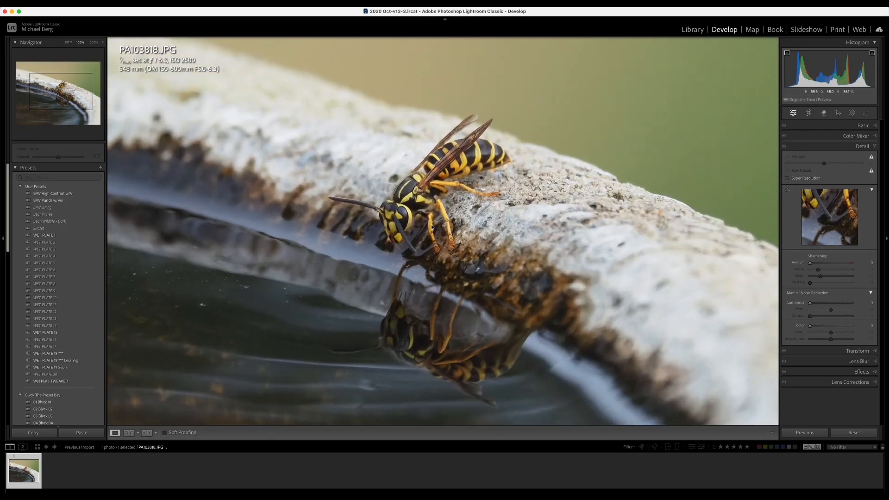
{"action": "left_click", "coordinate": [476, 172]}
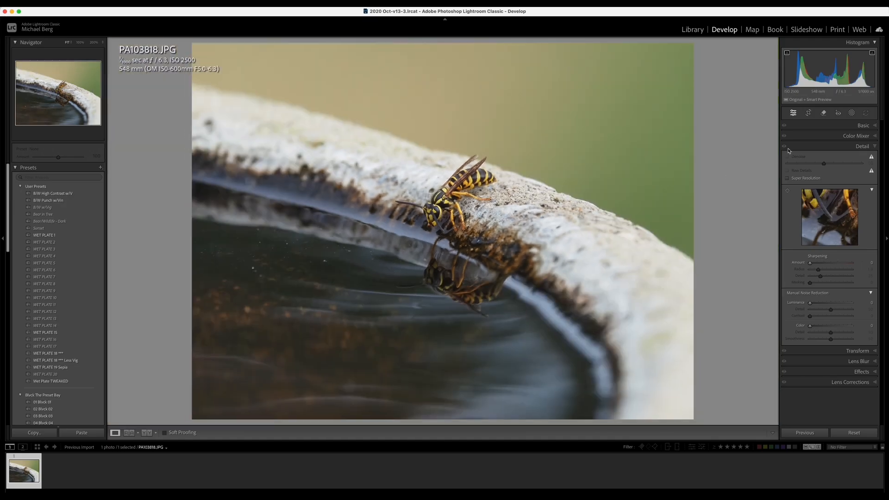
{"action": "left_click", "coordinate": [857, 126]}
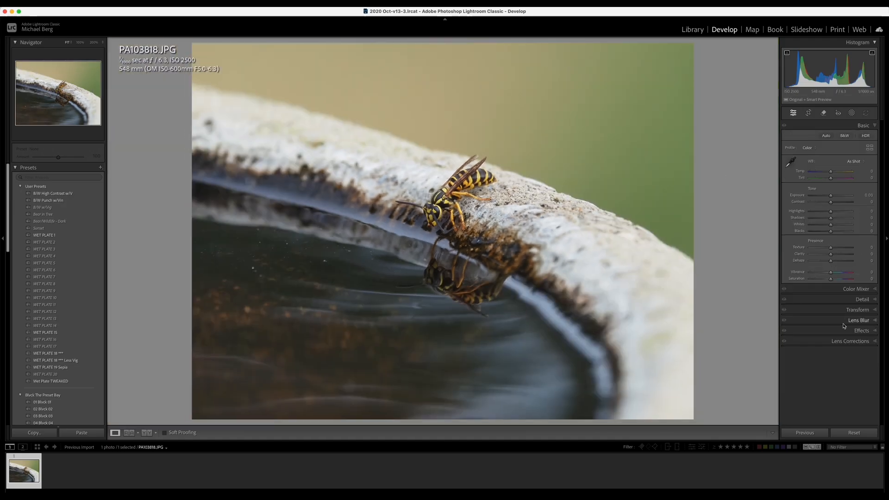
Step: Enable Remove Chromatic Aberration; try OPPO profile corrections, then turn profile corrections off
{"action": "left_click", "coordinate": [843, 341]}
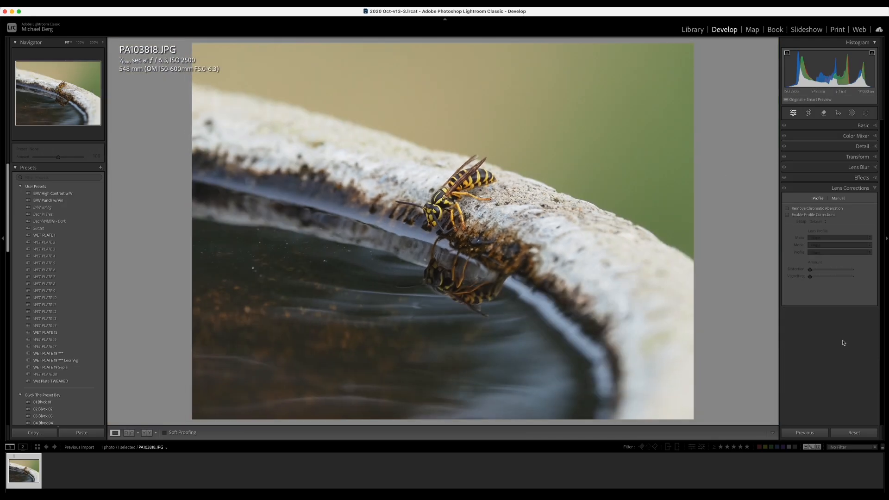
{"action": "left_click", "coordinate": [797, 209]}
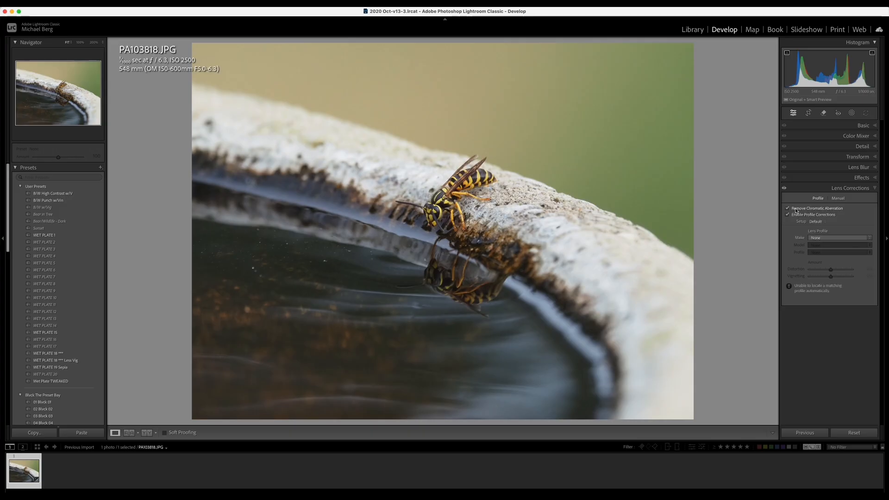
{"action": "left_click", "coordinate": [836, 239]}
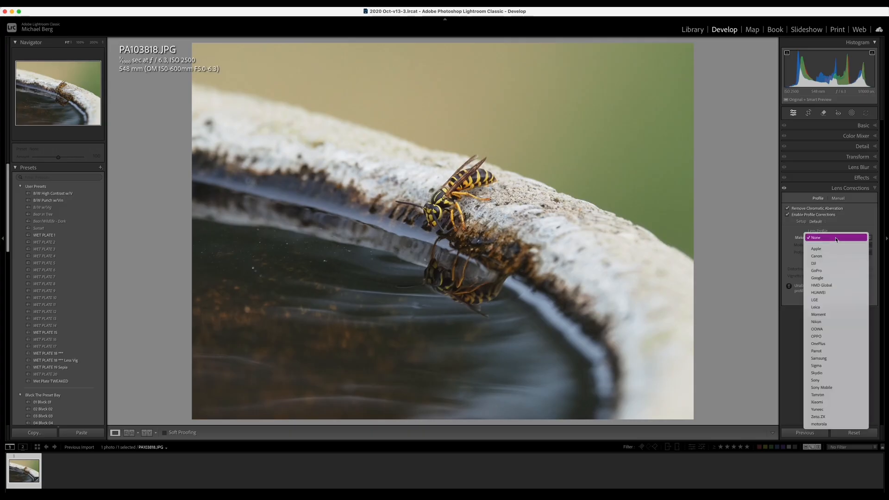
{"action": "left_click", "coordinate": [832, 338]}
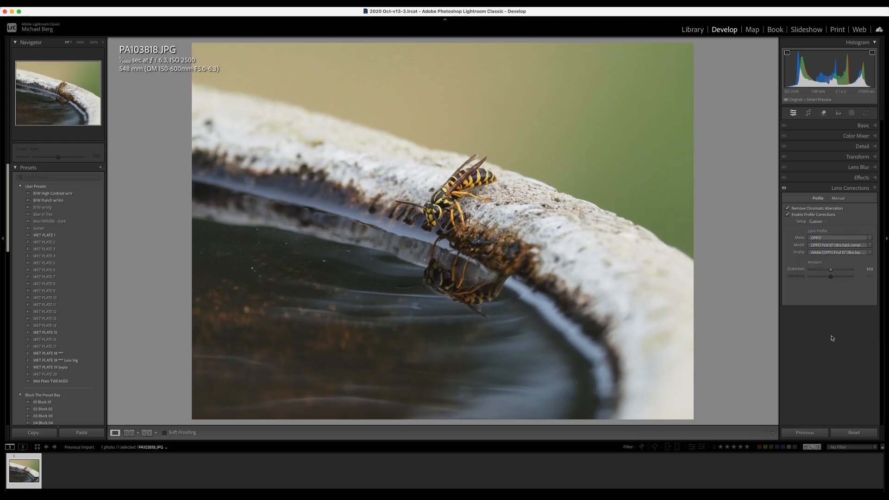
{"action": "left_click", "coordinate": [806, 215]}
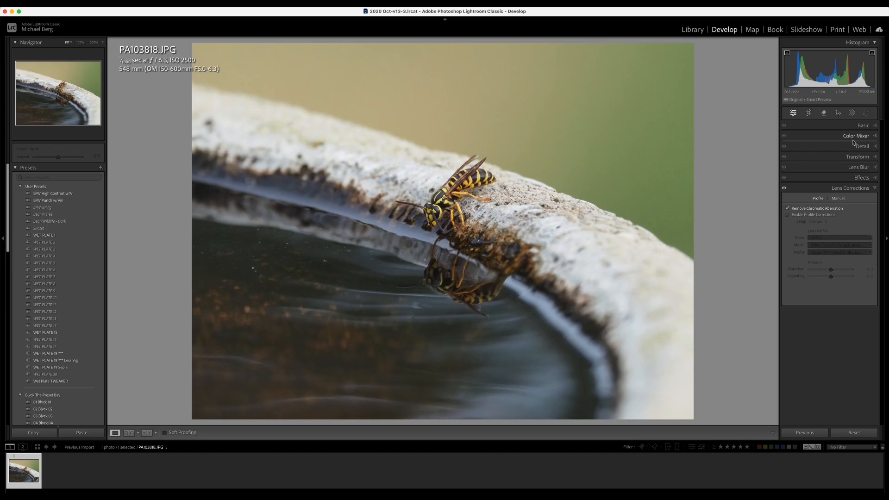
{"action": "left_click", "coordinate": [860, 127]}
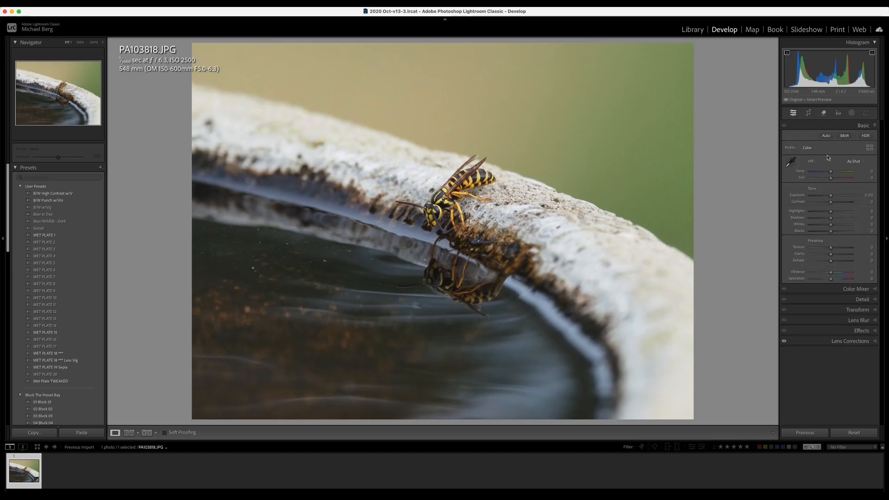
Step: Keep the Color profile, apply Auto tone, and deepen Blacks to -37
{"action": "left_click", "coordinate": [812, 149]}
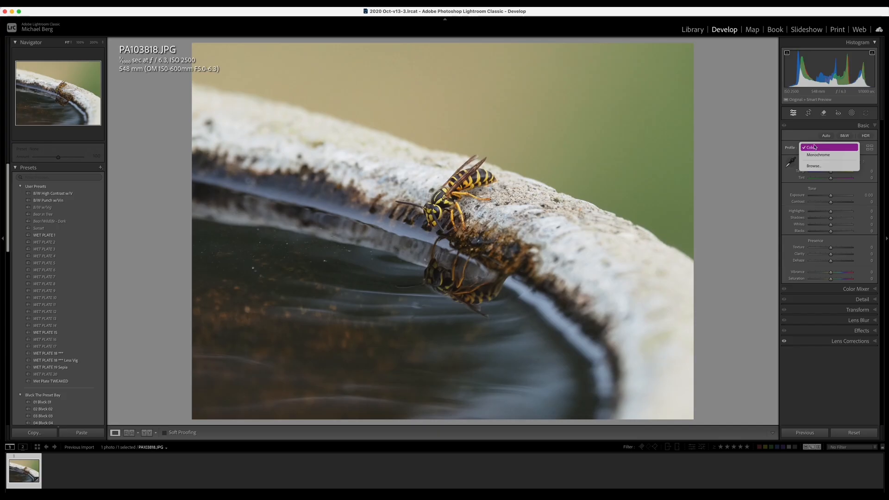
{"action": "left_click", "coordinate": [817, 138]}
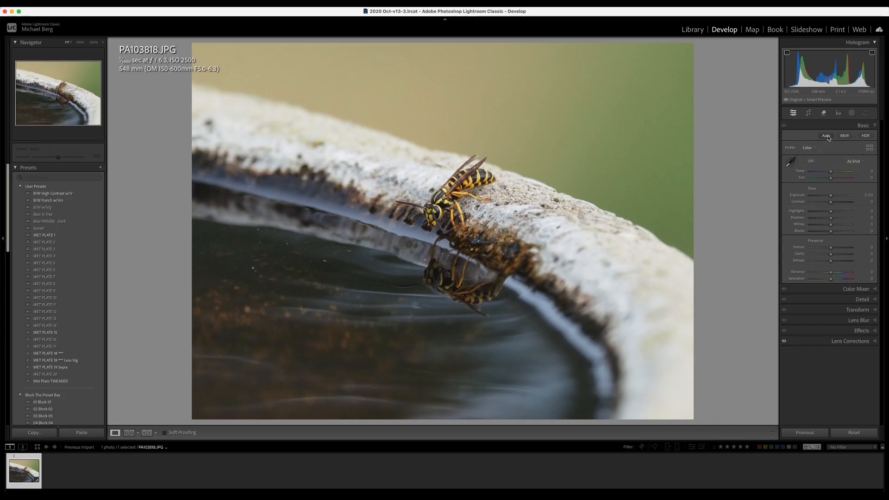
{"action": "left_click", "coordinate": [827, 136]}
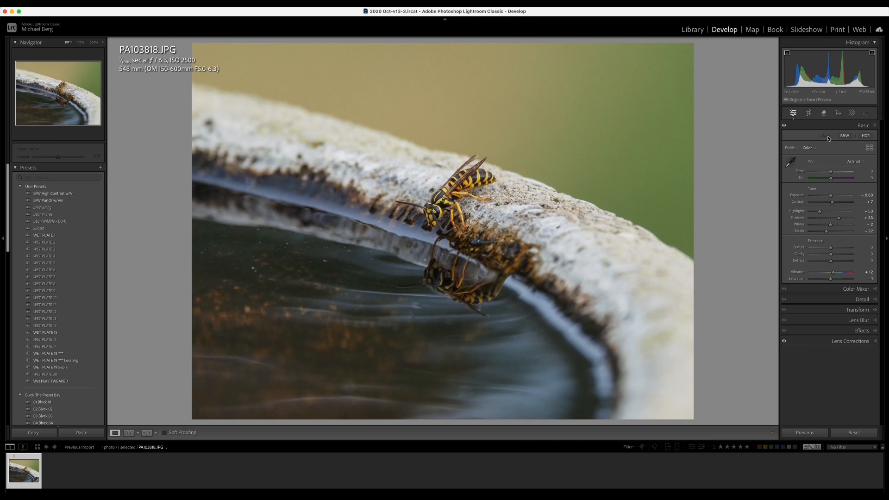
{"action": "key", "text": "cmd+z"}
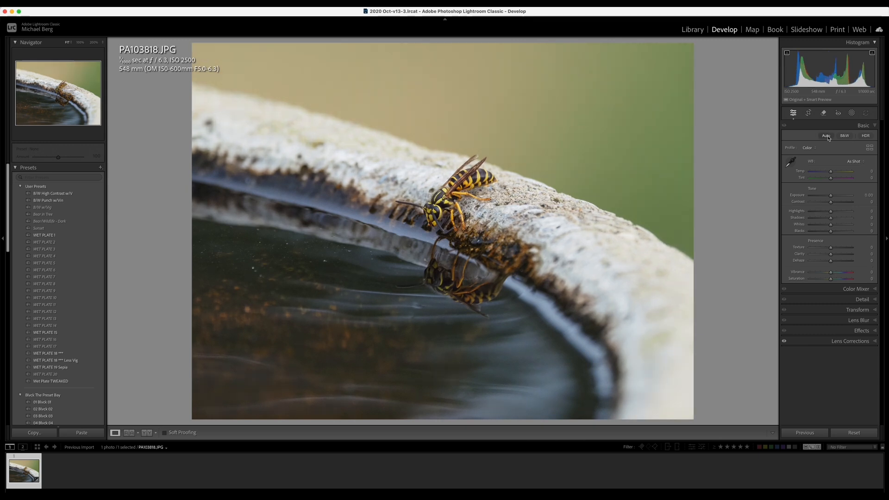
{"action": "left_click", "coordinate": [827, 136]}
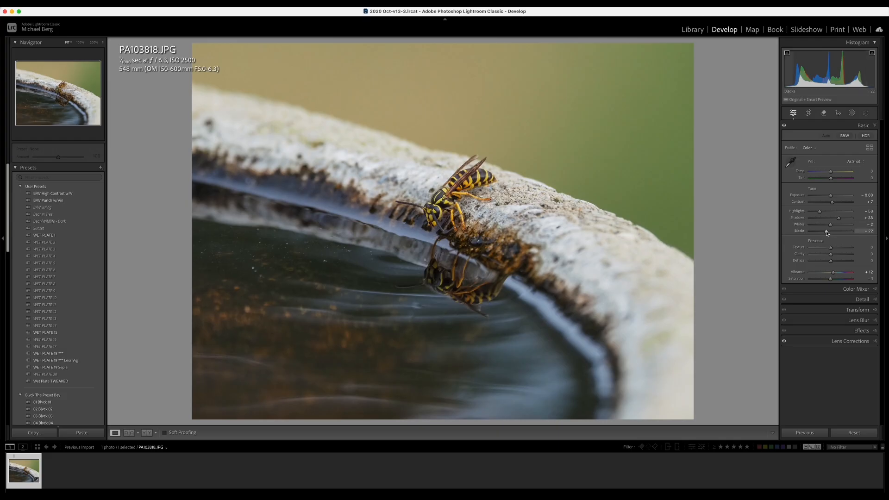
{"action": "scroll", "coordinate": [828, 233], "scroll_direction": "down", "scroll_amount": 4}
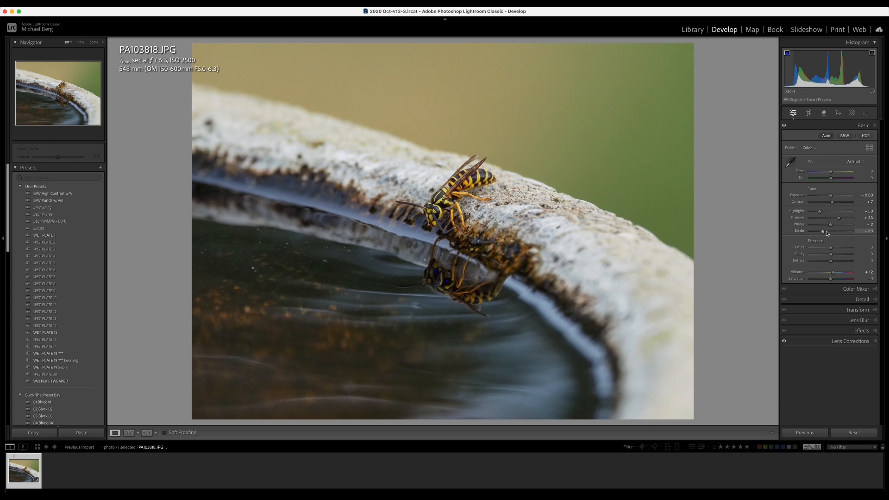
{"action": "scroll", "coordinate": [828, 233], "scroll_direction": "up", "scroll_amount": 1}
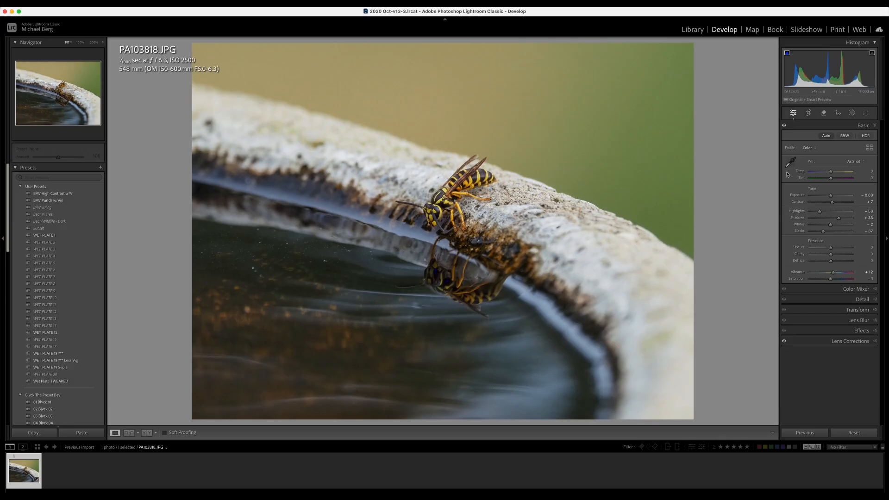
Step: Set Whites to +41 and pull Highlights down to about -92
{"action": "key", "text": "equal"}
{"action": "key", "text": "equal"}
{"action": "key", "text": "equal"}
{"action": "key", "text": "equal"}
{"action": "key", "text": "equal"}
{"action": "key", "text": "equal"}
{"action": "key", "text": "equal"}
{"action": "key", "text": "equal"}
{"action": "key", "text": "equal"}
{"action": "key", "text": "equal"}
{"action": "key", "text": "equal"}
{"action": "key", "text": "equal"}
{"action": "key", "text": "equal"}
{"action": "key", "text": "equal"}
{"action": "key", "text": "equal"}
{"action": "key", "text": "equal"}
{"action": "key", "text": "equal"}
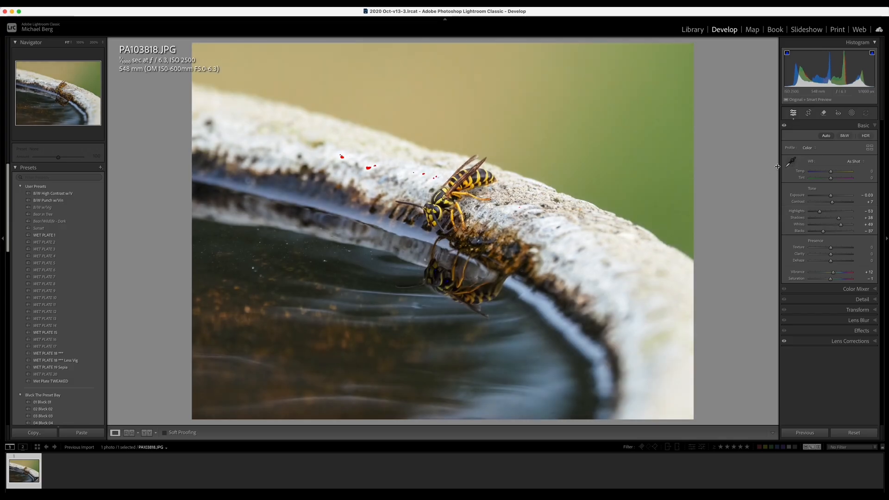
{"action": "key", "text": "minus"}
{"action": "key", "text": "minus"}
{"action": "key", "text": "minus"}
{"action": "key", "text": "minus"}
{"action": "key", "text": "minus"}
{"action": "key", "text": "minus"}
{"action": "key", "text": "minus"}
{"action": "key", "text": "minus"}
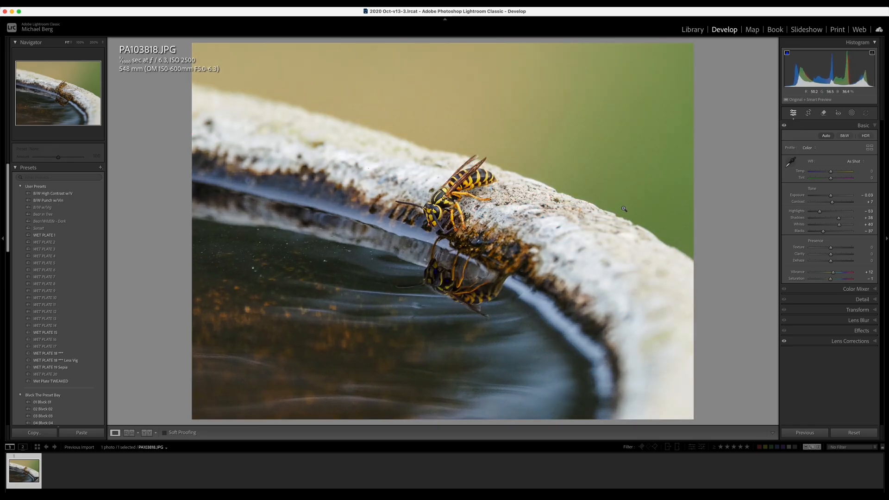
{"action": "key", "text": "equal"}
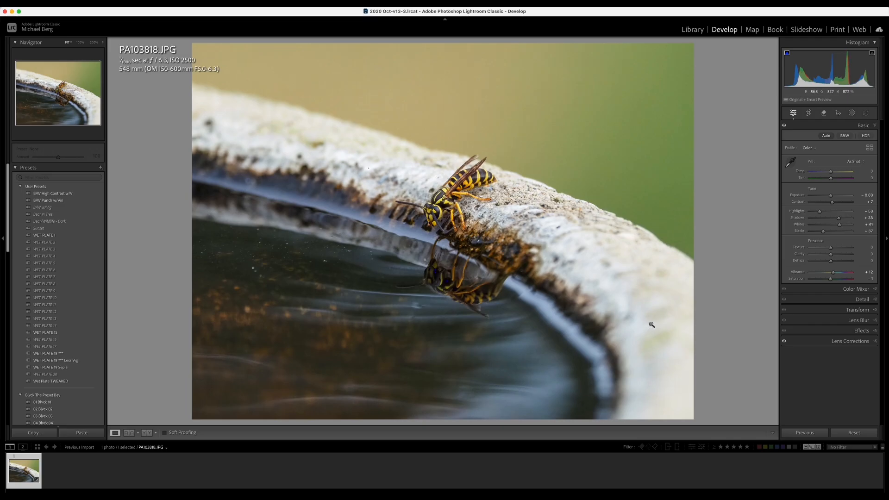
{"action": "left_click_drag", "start_coordinate": [820, 212], "coordinate": [819, 212]}
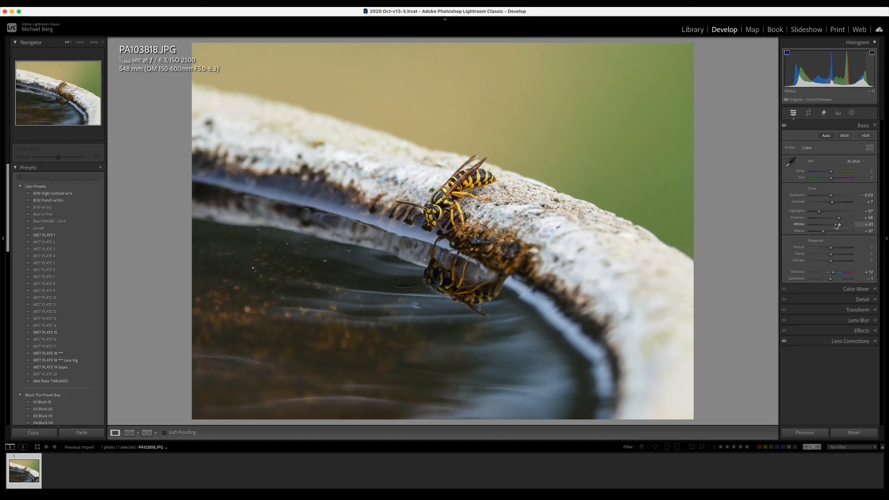
{"action": "key", "text": "minus"}
{"action": "key", "text": "minus"}
{"action": "key", "text": "minus"}
{"action": "key", "text": "minus"}
{"action": "key", "text": "minus"}
{"action": "key", "text": "minus"}
{"action": "key", "text": "minus"}
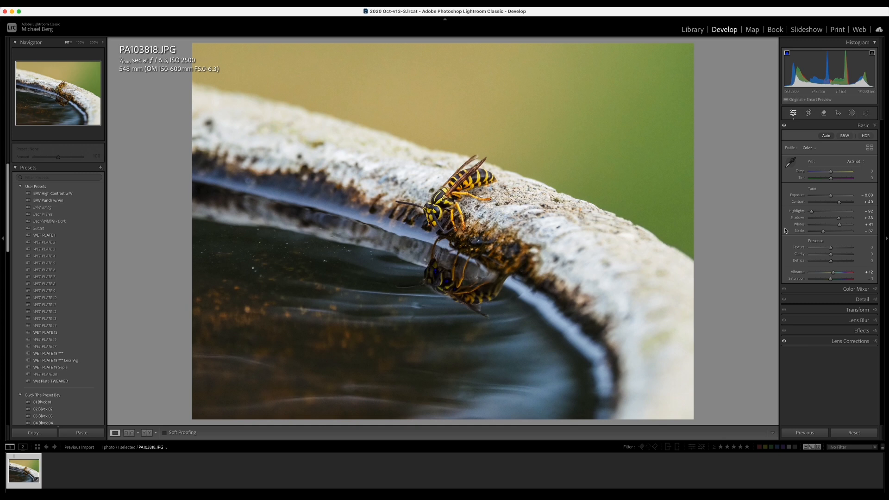
Step: Compare Before/After, then lift Shadows to about +52 and settle Vibrance at +35
{"action": "key", "text": "backslash"}
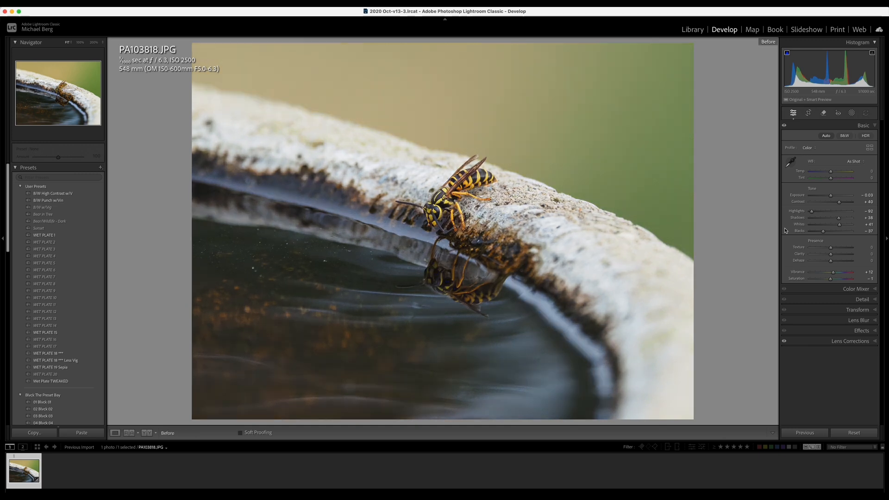
{"action": "key", "text": "backslash"}
{"action": "key", "text": "backslash"}
{"action": "key", "text": "backslash"}
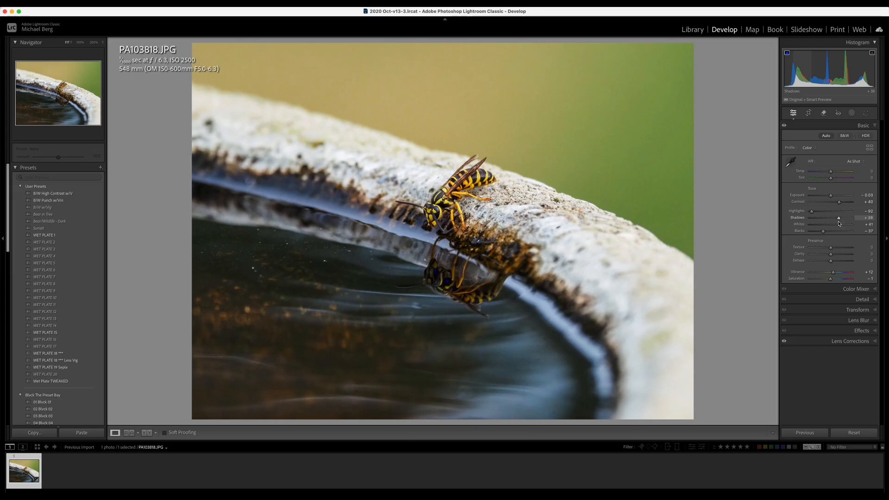
{"action": "key", "text": "Up"}
{"action": "key", "text": "Up"}
{"action": "key", "text": "Up"}
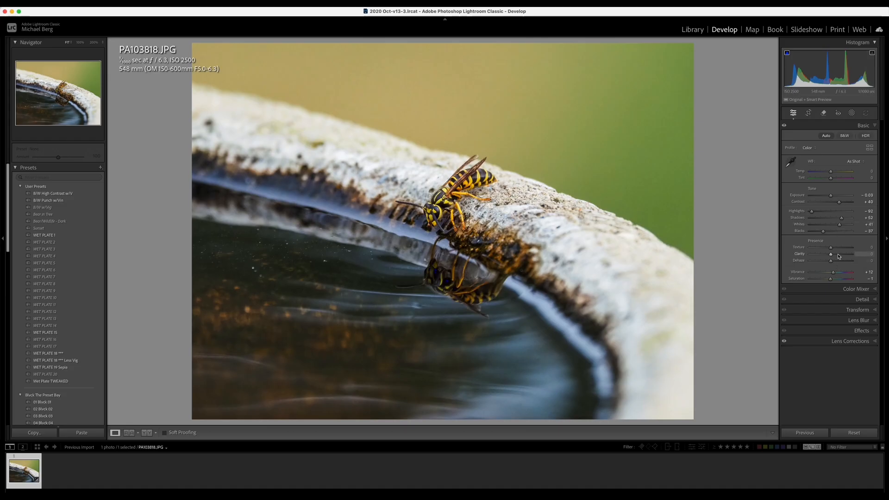
{"action": "key", "text": "shift+equal"}
{"action": "key", "text": "shift+equal"}
{"action": "key", "text": "shift+equal"}
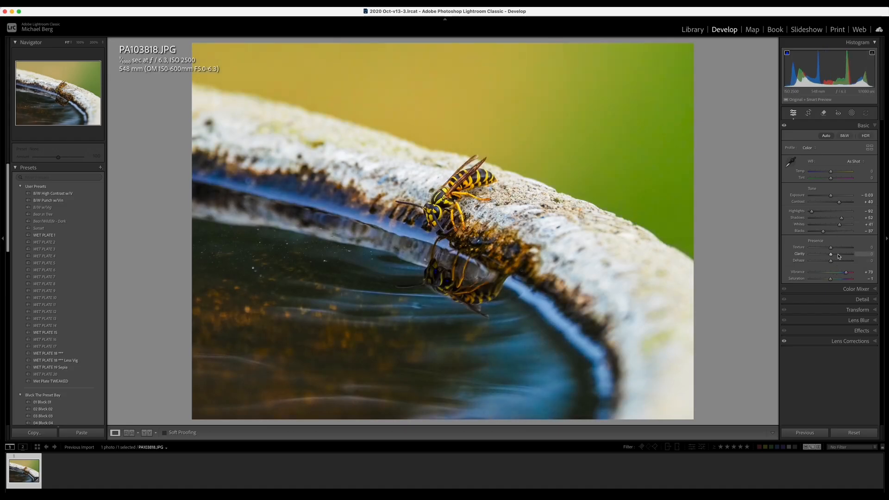
{"action": "key", "text": "minus"}
{"action": "key", "text": "minus"}
{"action": "key", "text": "minus"}
{"action": "key", "text": "minus"}
{"action": "key", "text": "minus"}
{"action": "key", "text": "minus"}
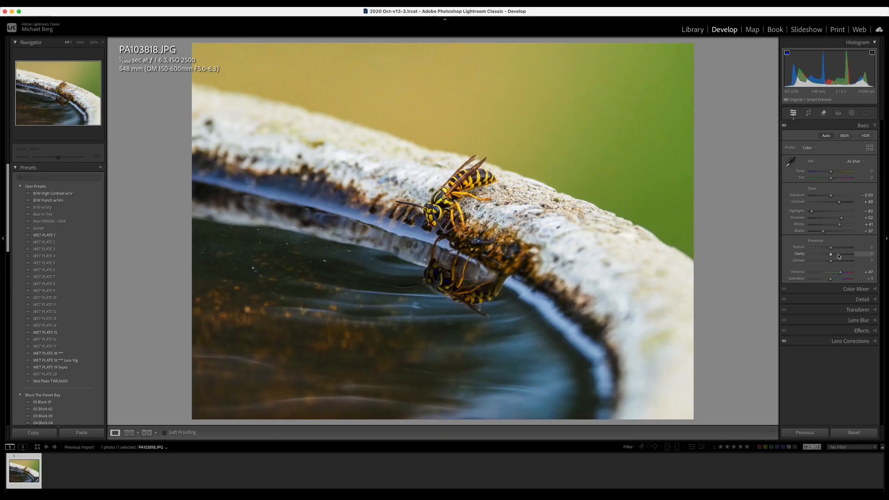
{"action": "key", "text": "minus"}
{"action": "key", "text": "minus"}
{"action": "key", "text": "minus"}
Step: Expand the Color Mixer panel and briefly preview the photo full screen
{"action": "left_click", "coordinate": [853, 290]}
{"action": "key", "text": "f"}
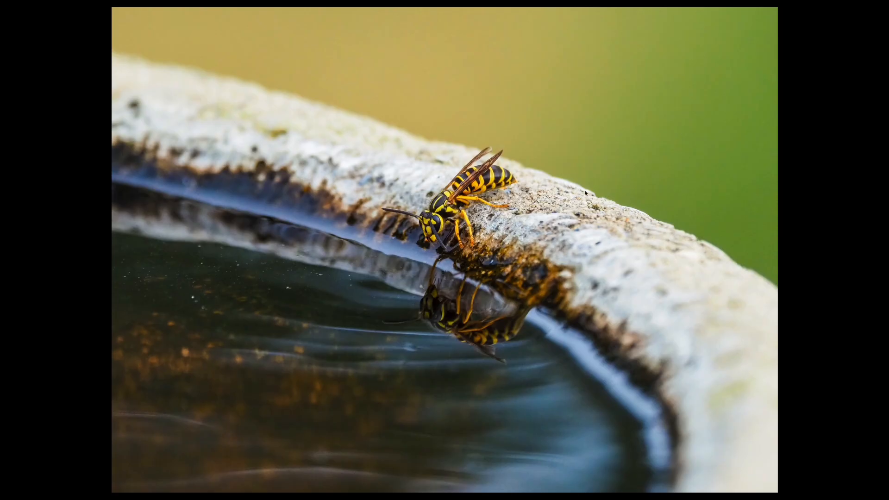
{"action": "key", "text": "f"}
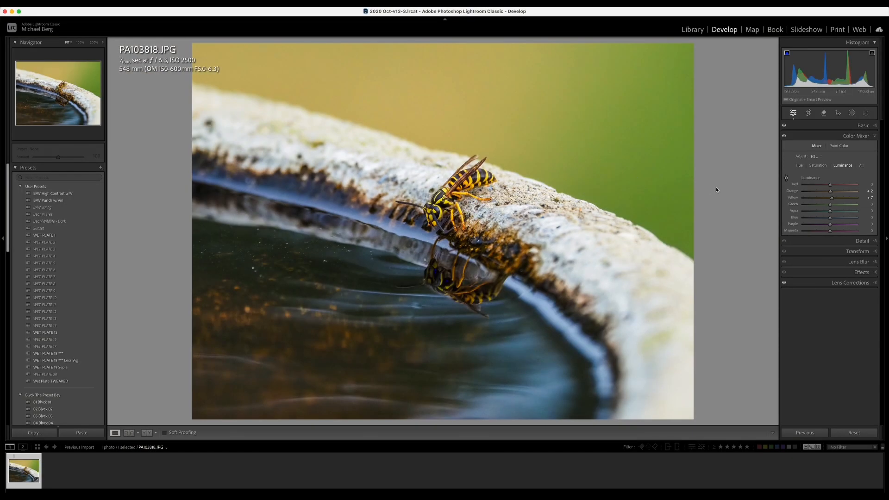
Step: Try a brushed Objects mask, dismiss 'No objects detected', and start a new Objects mask
{"action": "left_click", "coordinate": [853, 114]}
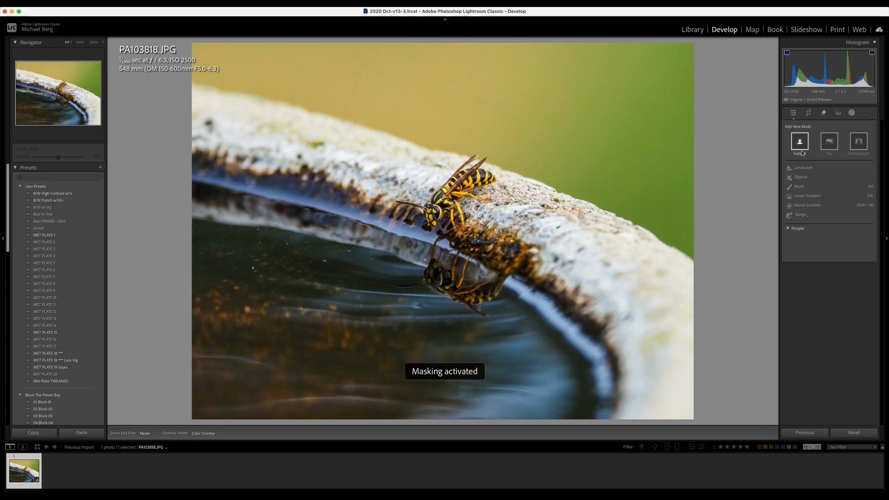
{"action": "left_click", "coordinate": [800, 177]}
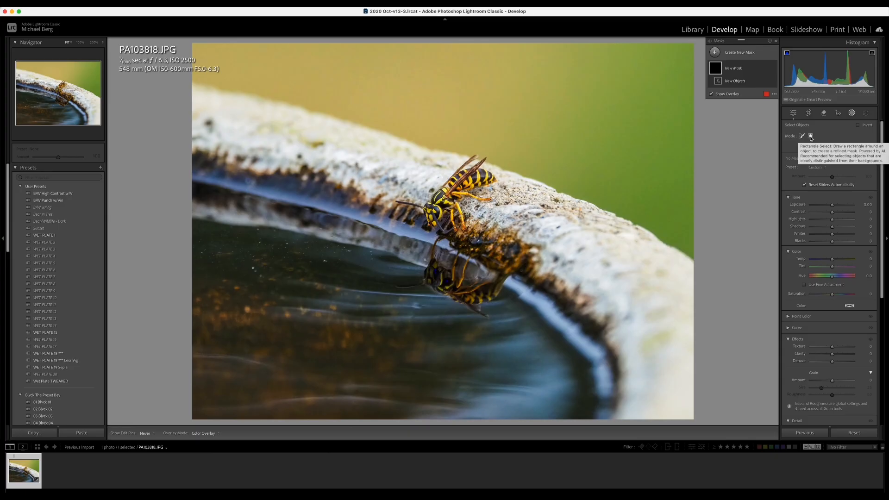
{"action": "left_click", "coordinate": [811, 138]}
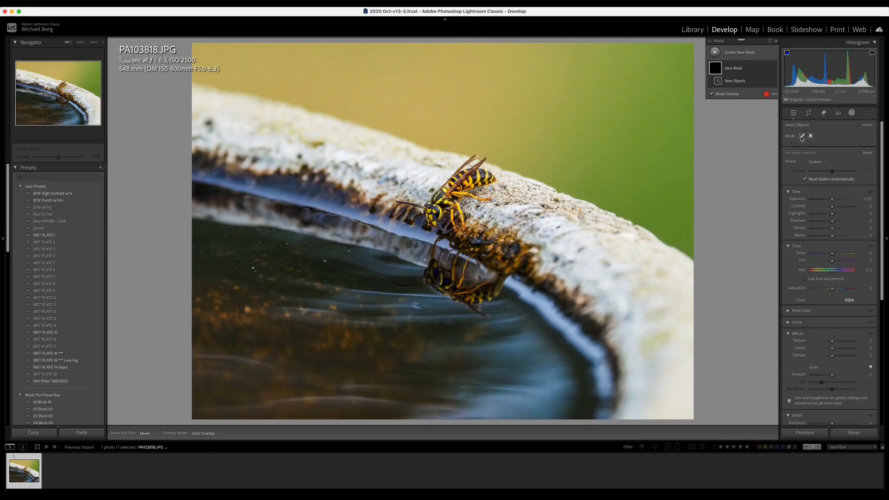
{"action": "left_click", "coordinate": [803, 136]}
{"action": "mouse_move", "coordinate": [575, 112]}
{"action": "left_mouse_down"}
{"action": "mouse_move", "coordinate": [526, 154]}
{"action": "mouse_move", "coordinate": [635, 156]}
{"action": "mouse_move", "coordinate": [628, 63]}
{"action": "mouse_move", "coordinate": [544, 89]}
{"action": "left_mouse_up"}
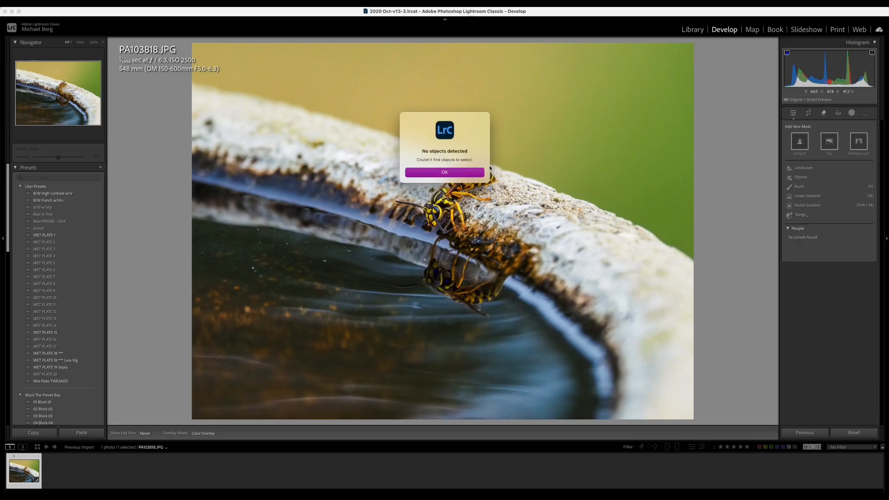
{"action": "key", "text": "Return"}
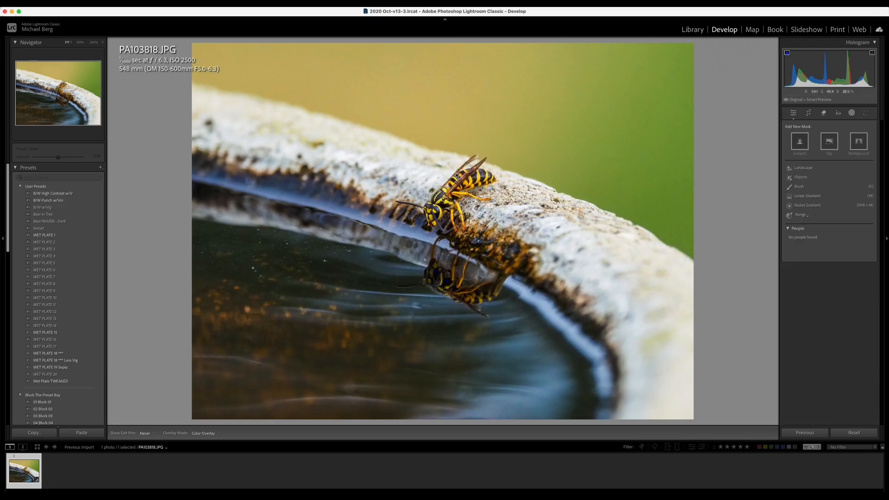
{"action": "left_click", "coordinate": [808, 177]}
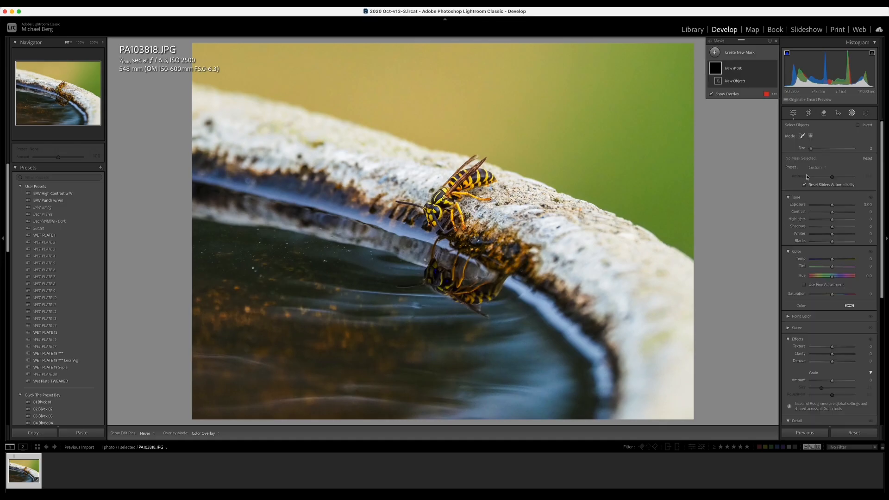
Step: Rectangle-select the wasp and reflection, then brush-subtract stray mask along the stone edge
{"action": "left_click", "coordinate": [811, 136]}
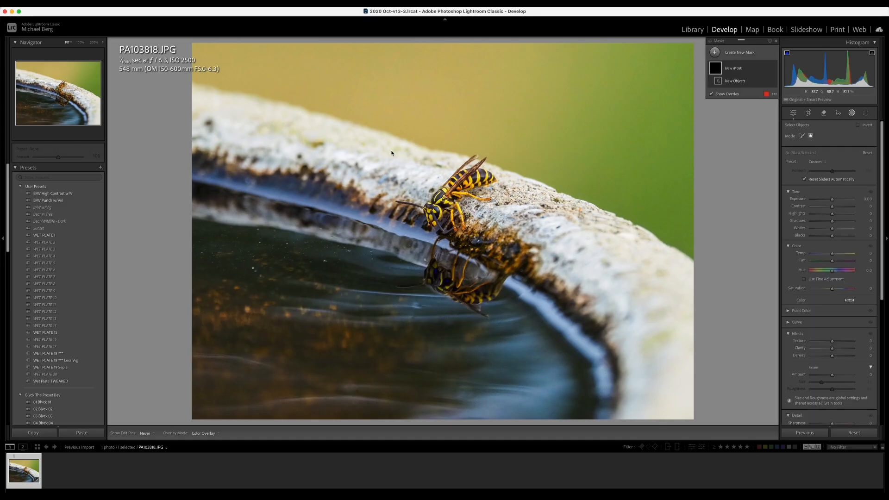
{"action": "left_click_drag", "start_coordinate": [390, 146], "coordinate": [545, 323]}
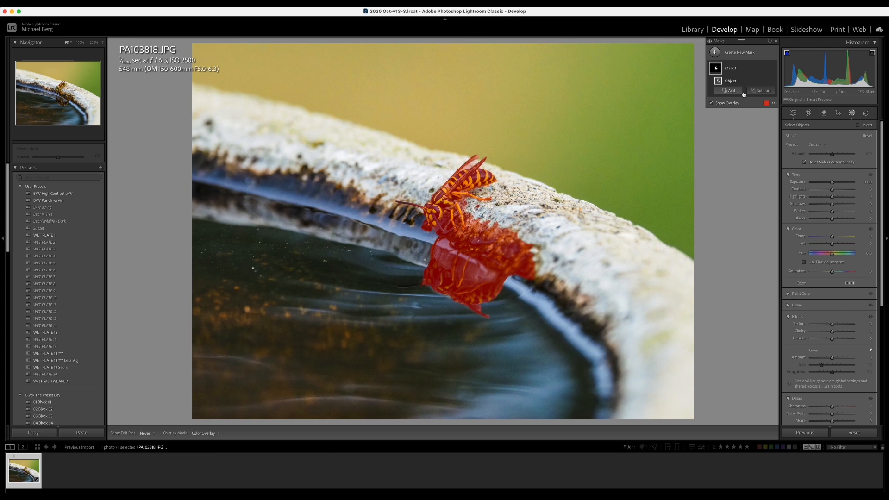
{"action": "left_click", "coordinate": [762, 91]}
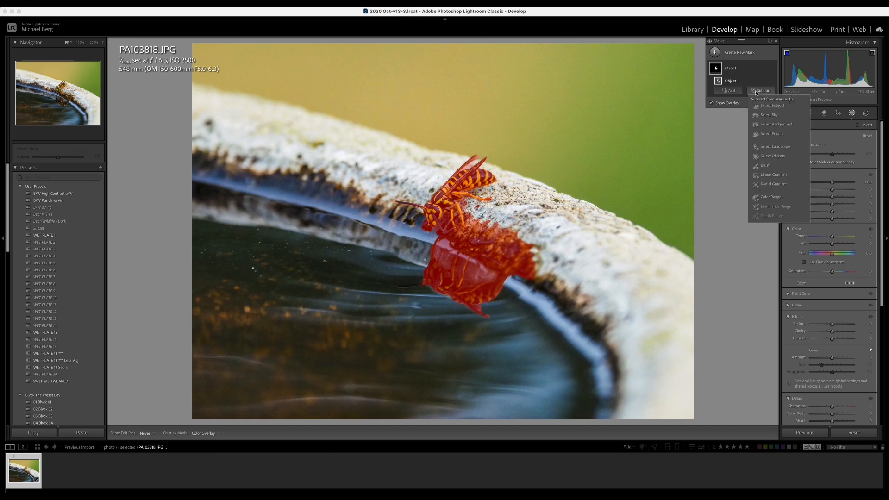
{"action": "left_click", "coordinate": [767, 166]}
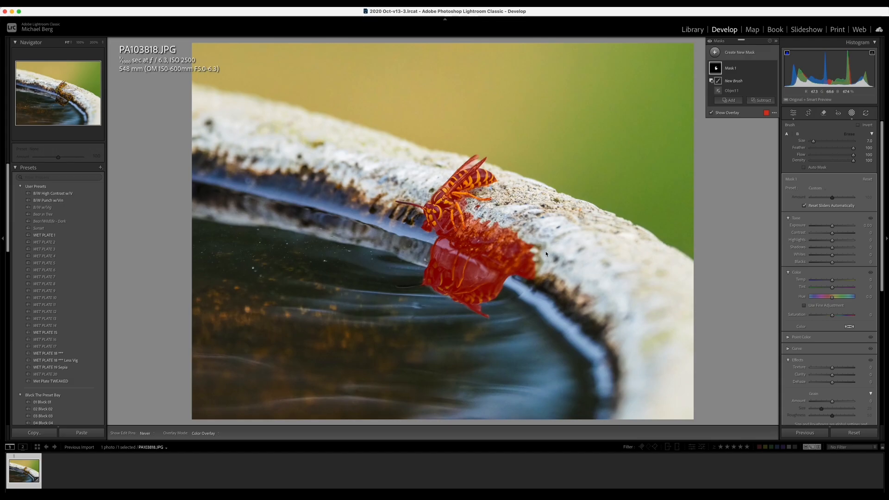
{"action": "mouse_move", "coordinate": [540, 268]}
{"action": "left_mouse_down"}
{"action": "mouse_move", "coordinate": [506, 252]}
{"action": "mouse_move", "coordinate": [514, 242]}
{"action": "mouse_move", "coordinate": [521, 254]}
{"action": "mouse_move", "coordinate": [480, 235]}
{"action": "mouse_move", "coordinate": [485, 227]}
{"action": "mouse_move", "coordinate": [531, 282]}
{"action": "mouse_move", "coordinate": [506, 259]}
{"action": "left_mouse_up"}
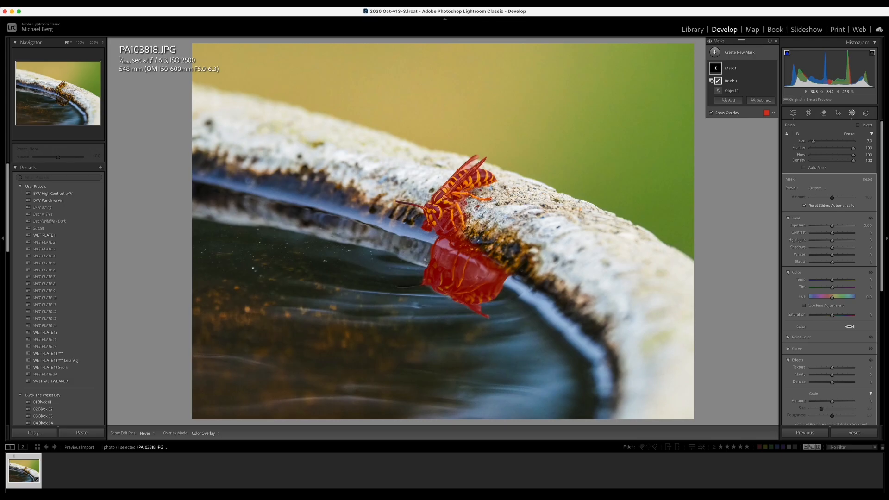
Step: Zoom the wasp to 100% and shrink the subtract brush to size 0.1, hiding the mask list
{"action": "left_click", "coordinate": [473, 163]}
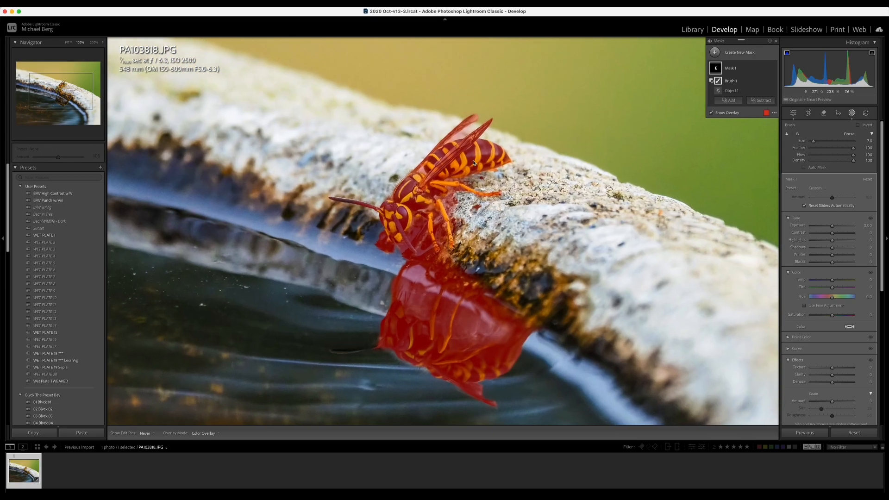
{"action": "key", "text": "bracketleft"}
{"action": "key", "text": "bracketleft"}
{"action": "key", "text": "bracketleft"}
{"action": "key", "text": "bracketleft"}
{"action": "key", "text": "bracketleft"}
{"action": "key", "text": "bracketleft"}
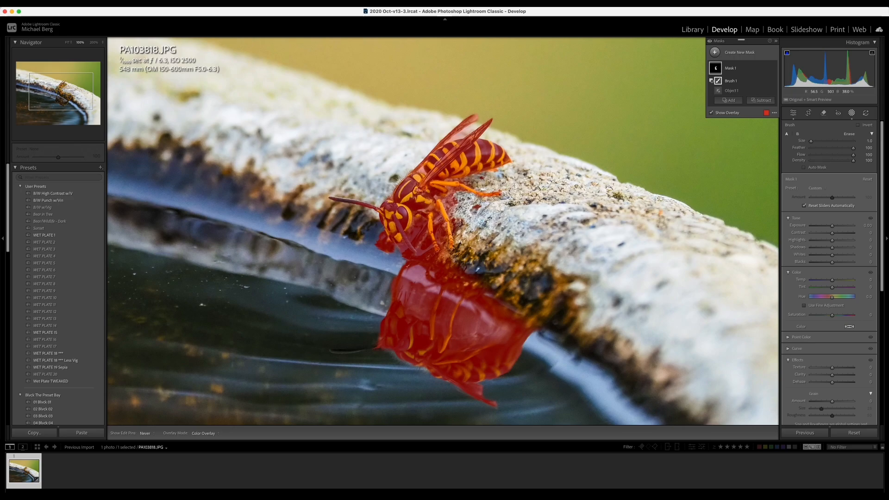
{"action": "key", "text": "space"}
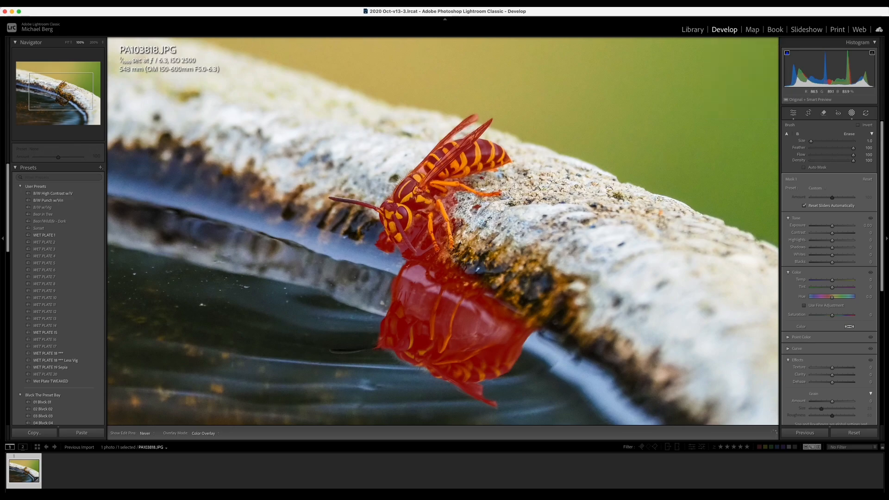
{"action": "key", "text": "space"}
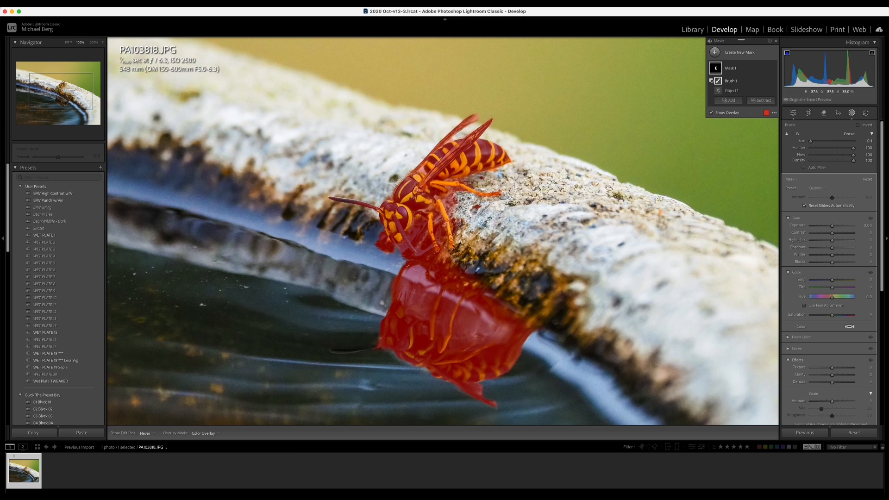
{"action": "key", "text": "bracketleft"}
{"action": "key", "text": "space"}
Step: Boost the wasp mask's exposure, whites, contrast, saturation and shadows, then leave masking at Fit view
{"action": "left_click_drag", "start_coordinate": [833, 229], "coordinate": [834, 230]}
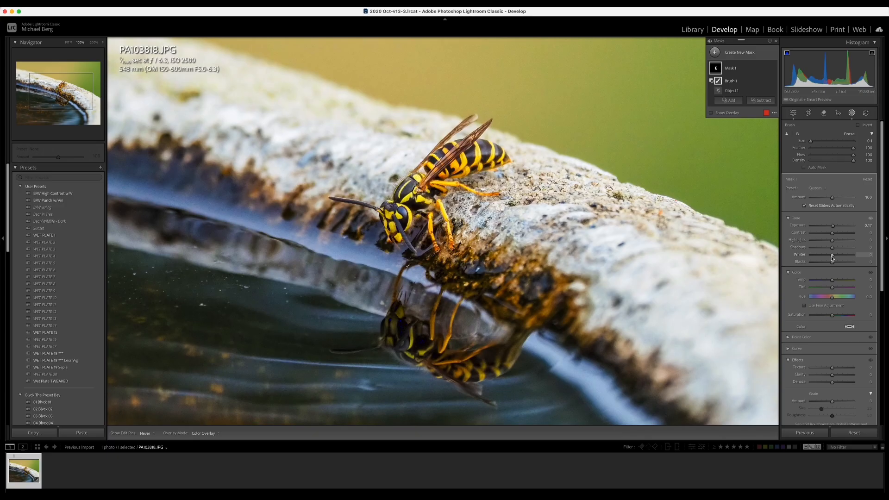
{"action": "left_click_drag", "start_coordinate": [831, 258], "coordinate": [834, 259]}
{"action": "left_click_drag", "start_coordinate": [834, 236], "coordinate": [838, 237]}
{"action": "left_click_drag", "start_coordinate": [833, 317], "coordinate": [834, 318]}
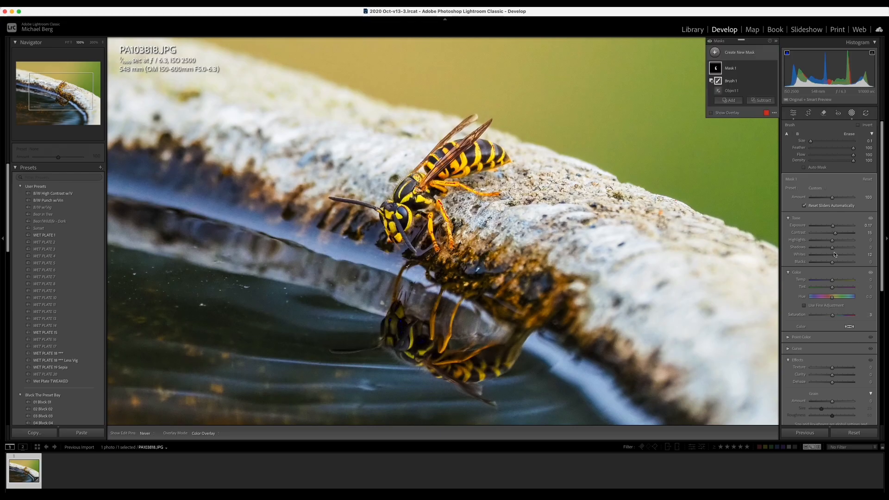
{"action": "left_click_drag", "start_coordinate": [832, 249], "coordinate": [835, 250]}
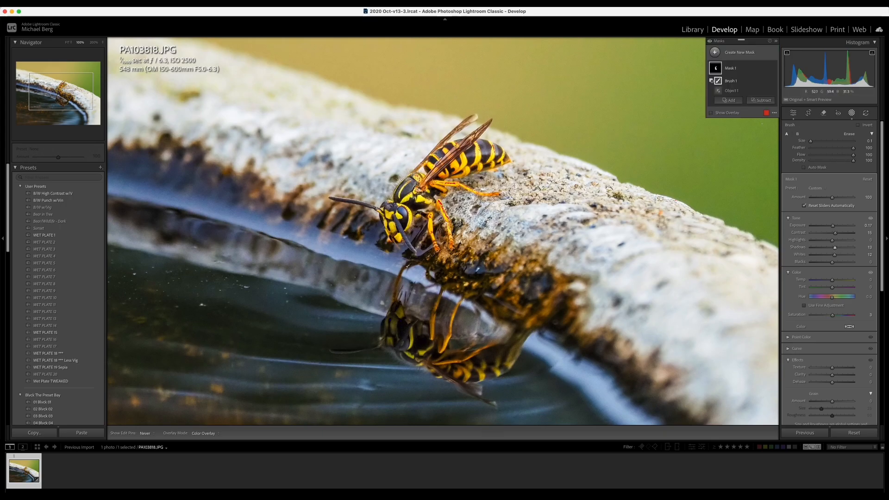
{"action": "left_click", "coordinate": [853, 114]}
{"action": "left_click", "coordinate": [536, 199]}
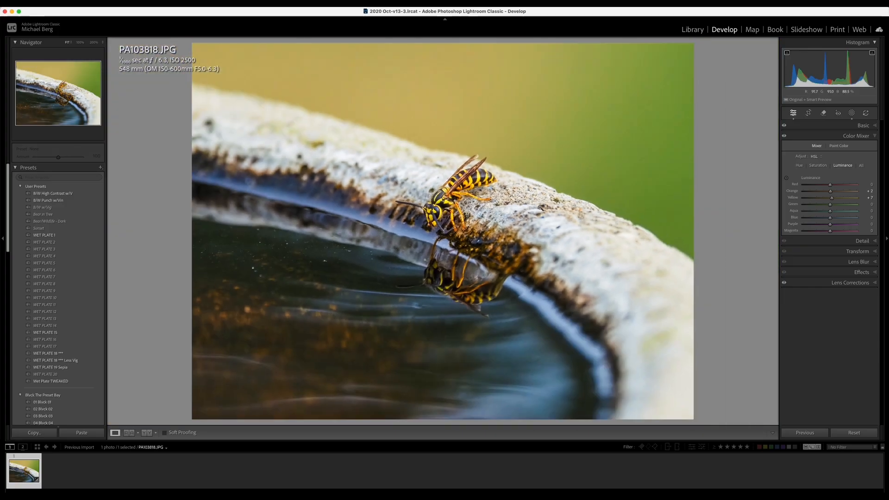
Step: Zoom to 100% on the wasp and raise sharpening Amount to 110
{"action": "left_click", "coordinate": [859, 241]}
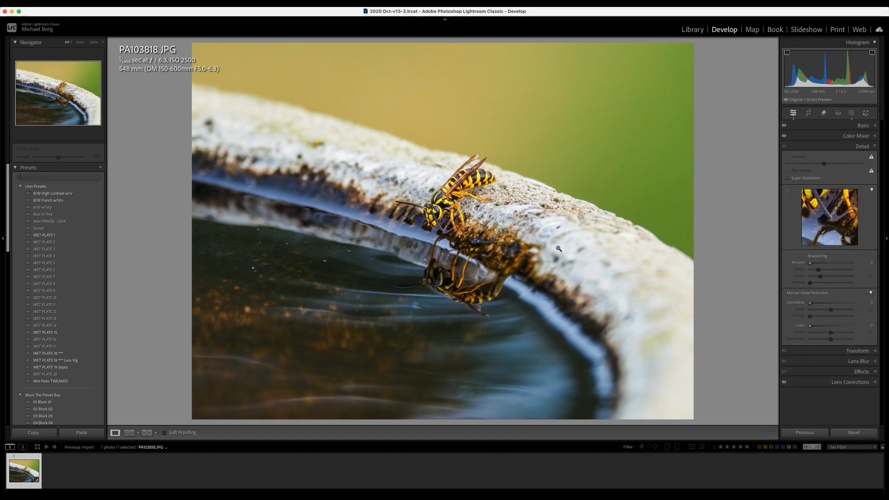
{"action": "left_click", "coordinate": [445, 200]}
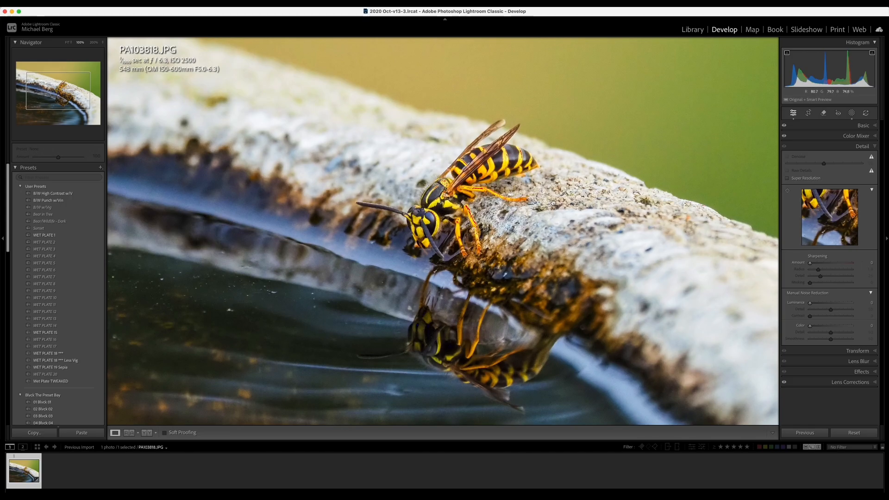
{"action": "left_click", "coordinate": [842, 264]}
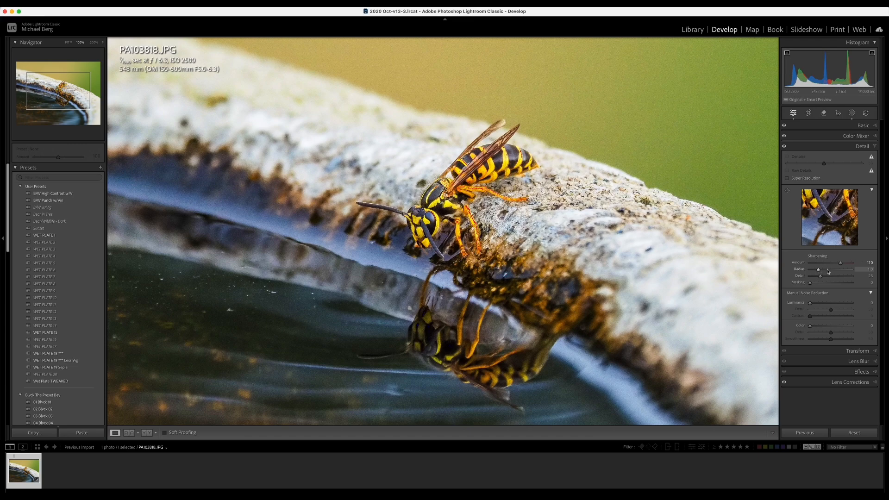
Step: Set sharpening Radius to 1.3 and Masking to about 94 so the smooth water is spared
{"action": "left_click", "coordinate": [864, 270]}
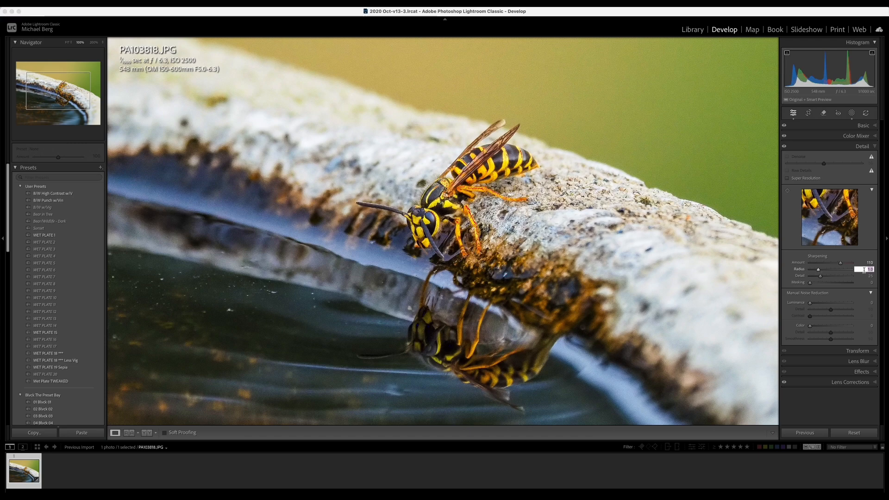
{"action": "type", "text": "1.3"}
{"action": "key", "text": "Return"}
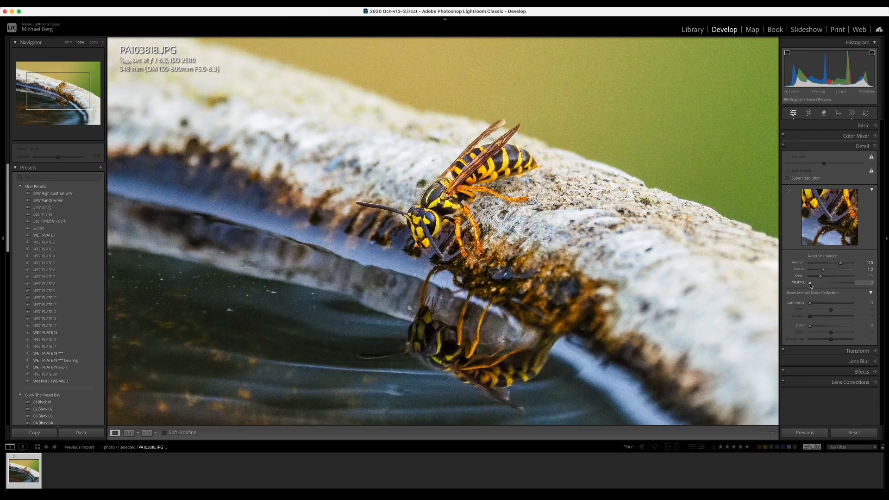
{"action": "left_click", "coordinate": [811, 283], "text": "alt"}
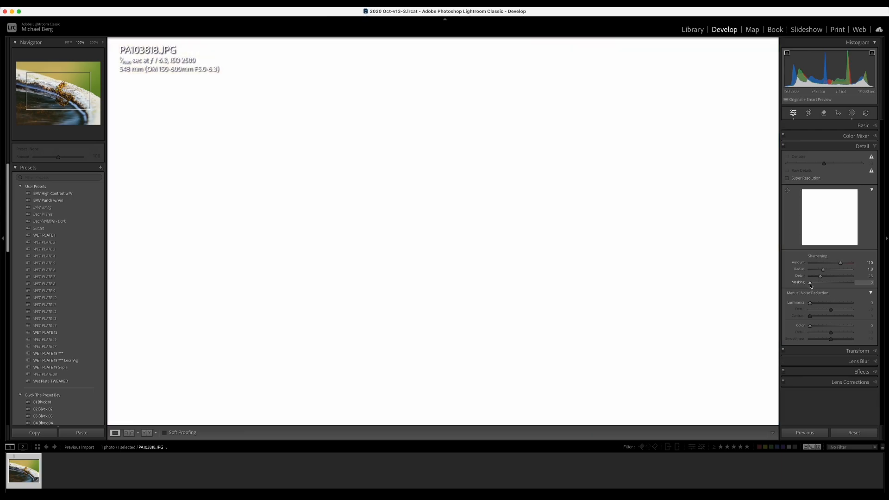
{"action": "left_click_drag", "start_coordinate": [811, 284], "coordinate": [850, 289]}
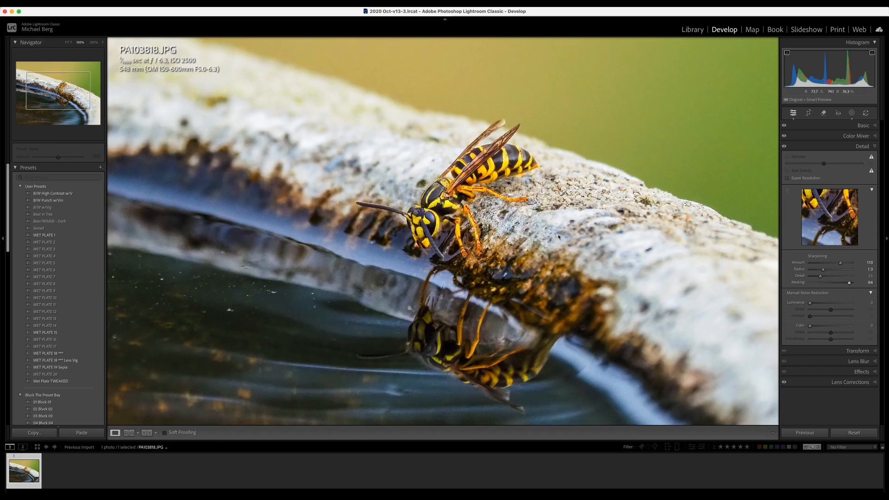
Step: Check the wasp at 100%, return to Fit, and enter Crop & Straighten with a thirds grid
{"action": "left_click", "coordinate": [447, 196]}
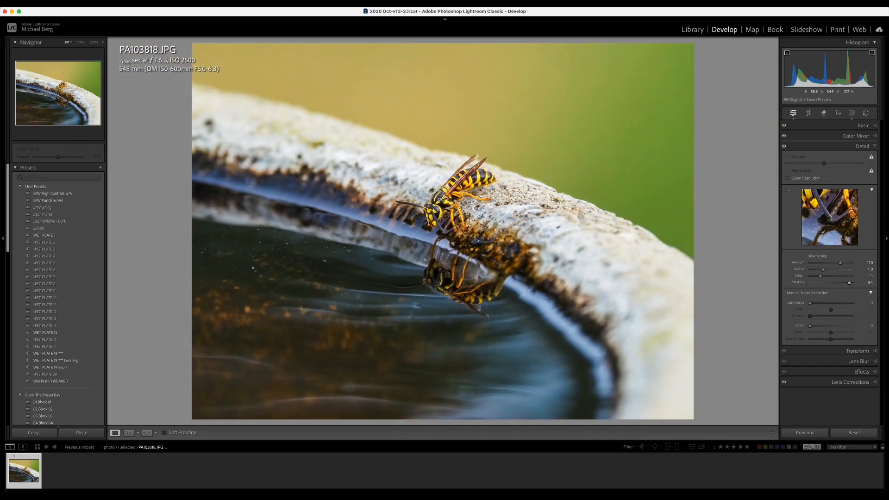
{"action": "left_click", "coordinate": [470, 299]}
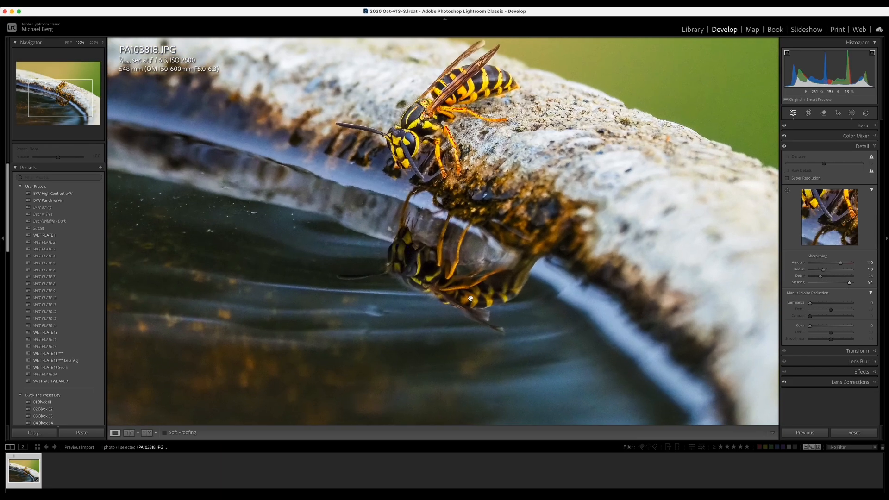
{"action": "left_click", "coordinate": [433, 268]}
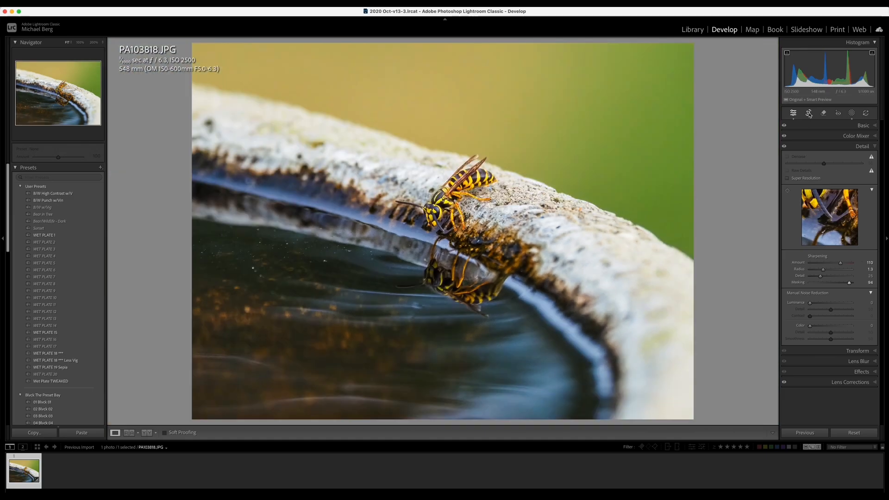
{"action": "key", "text": "r"}
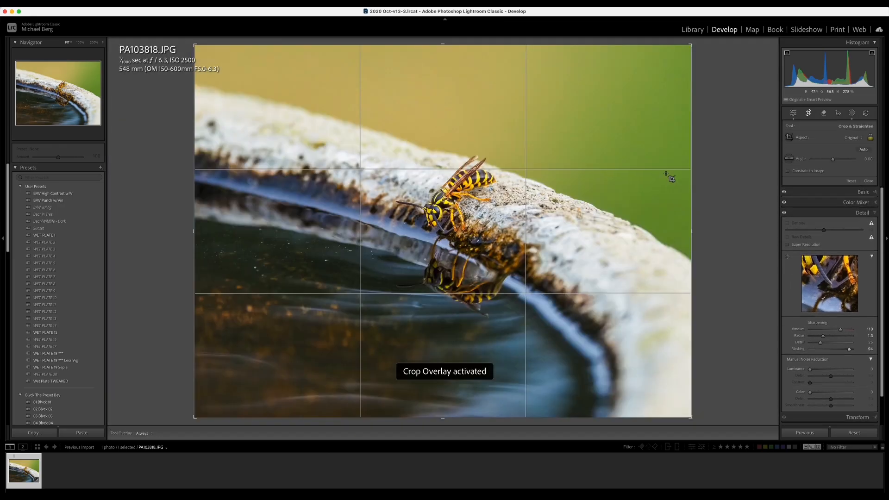
Step: Set the crop aspect to 16 x 9, pull a corner inward, and shift the photo up
{"action": "left_click", "coordinate": [825, 139]}
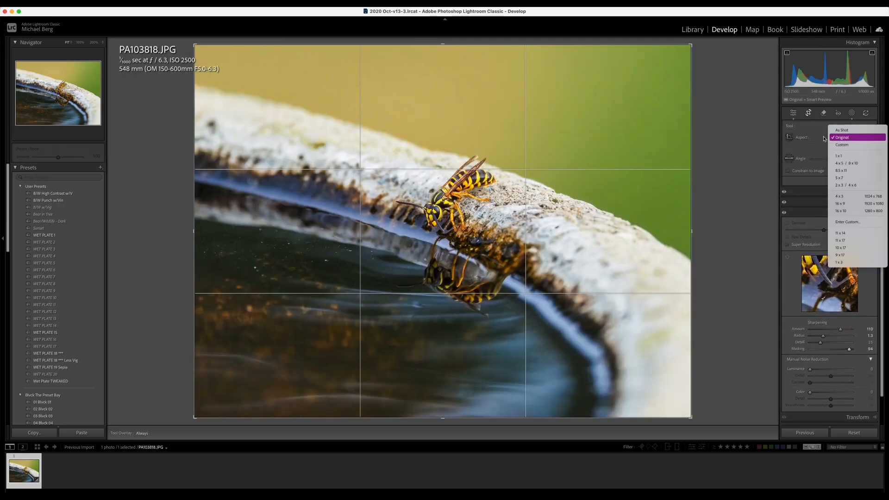
{"action": "left_click", "coordinate": [842, 207]}
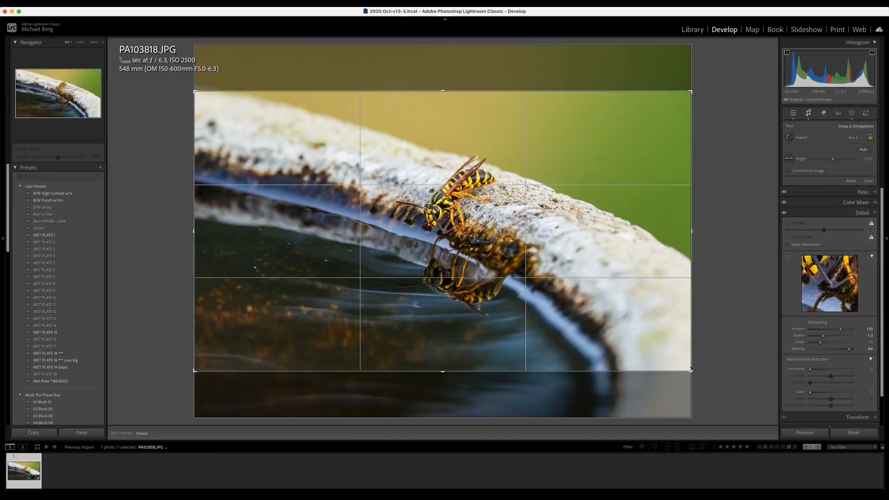
{"action": "left_click_drag", "start_coordinate": [692, 370], "coordinate": [658, 346]}
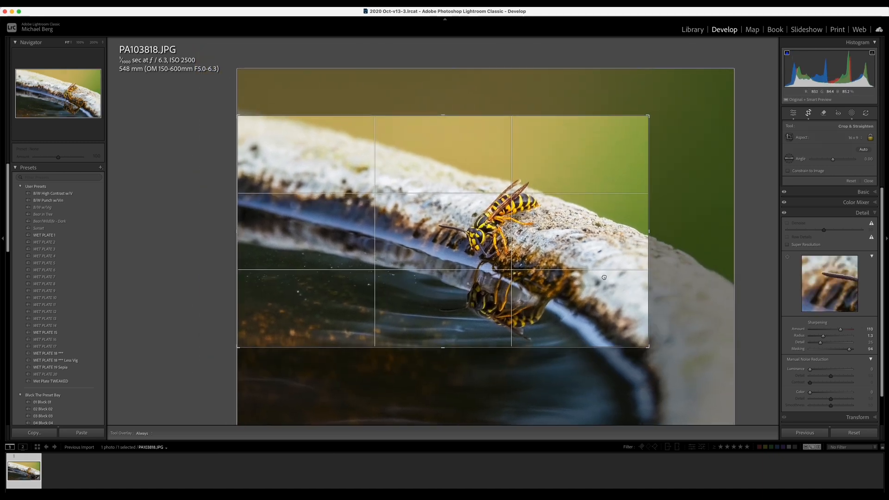
{"action": "mouse_move", "coordinate": [605, 275]}
{"action": "left_mouse_down"}
{"action": "mouse_move", "coordinate": [615, 236]}
{"action": "mouse_move", "coordinate": [615, 282]}
{"action": "left_mouse_up"}
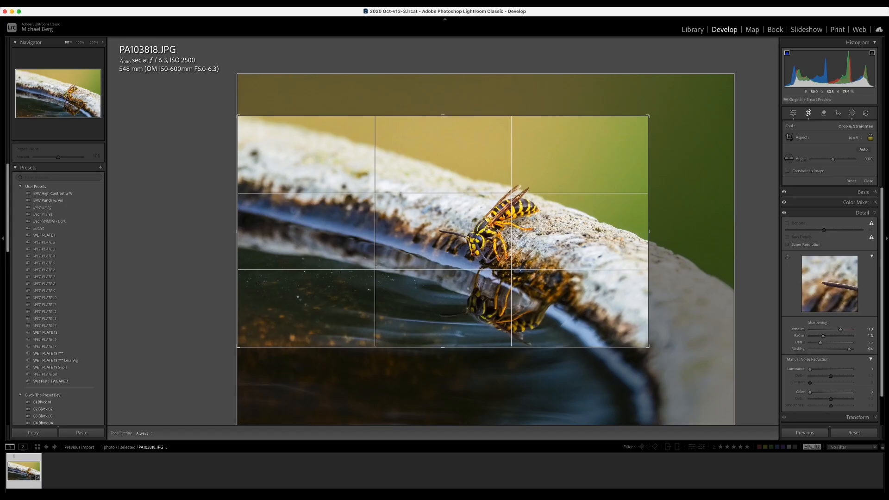
Step: Commit the 16 x 9 crop and preview it full screen
{"action": "key", "text": "d"}
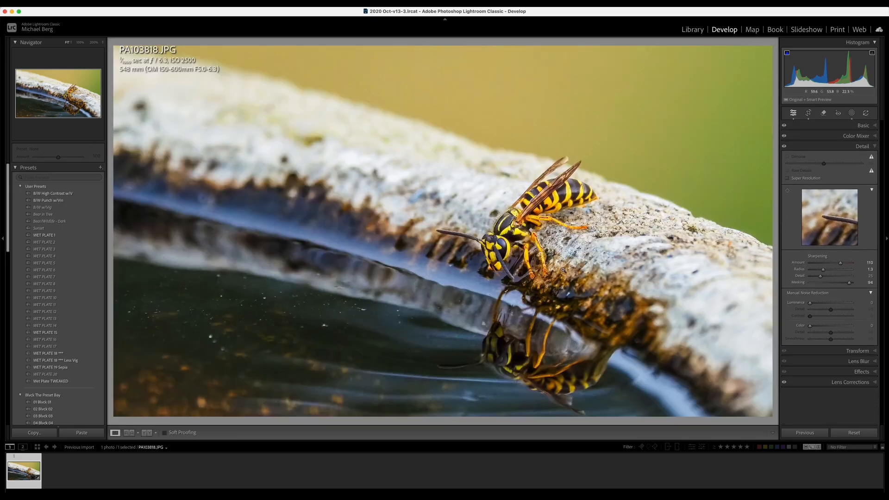
{"action": "key", "text": "f"}
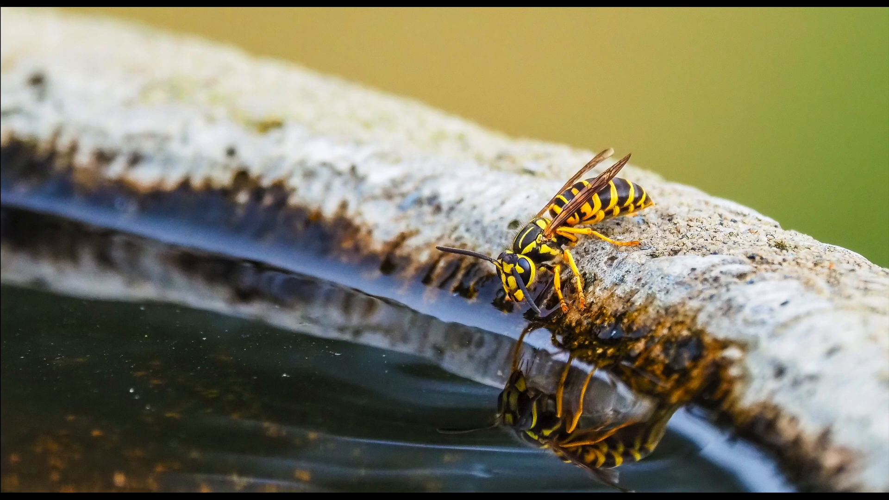
{"action": "key", "text": "f"}
Step: Tighten the crop corner slightly, commit and preview again, then reopen cropping
{"action": "key", "text": "r"}
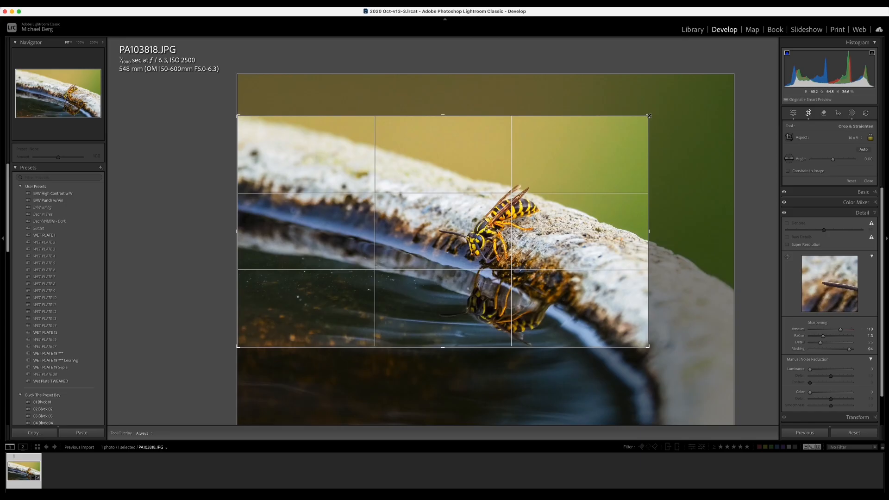
{"action": "left_click_drag", "start_coordinate": [649, 116], "coordinate": [646, 120]}
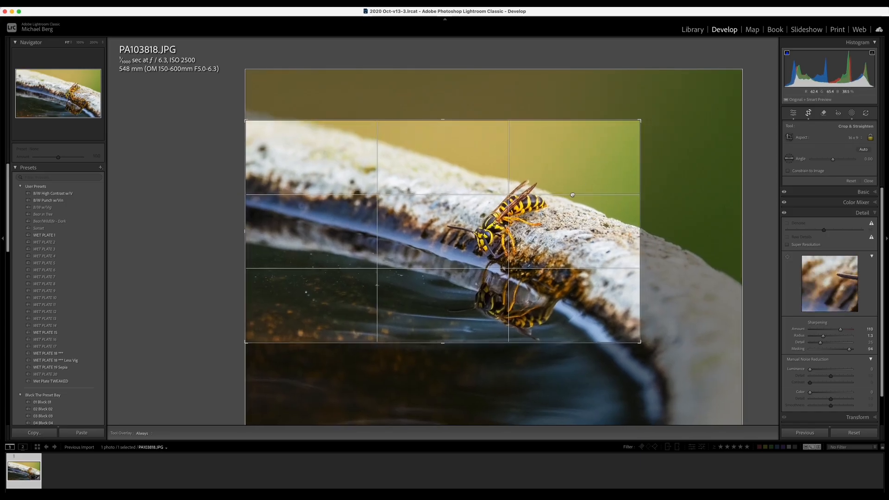
{"action": "key", "text": "d"}
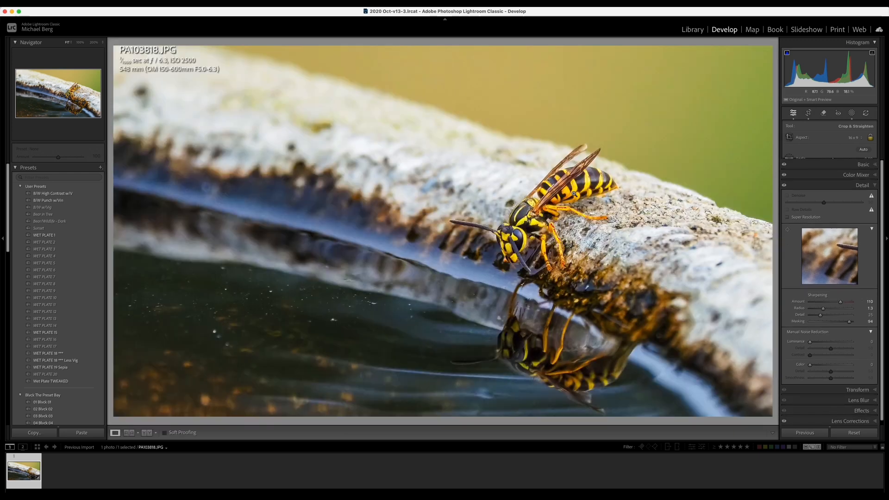
{"action": "key", "text": "f"}
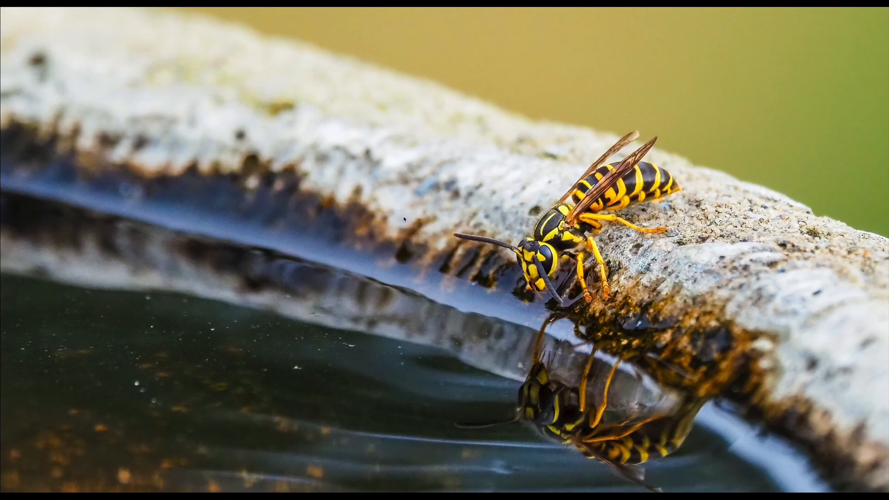
{"action": "key", "text": "f"}
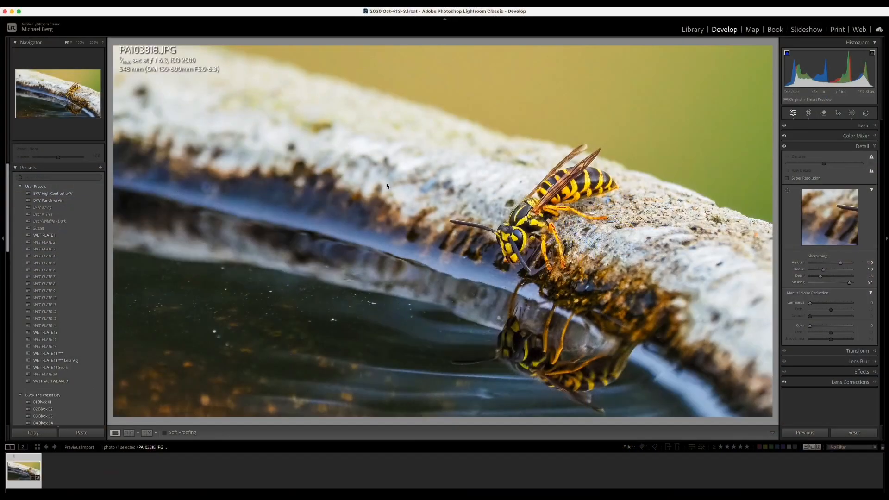
{"action": "key", "text": "r"}
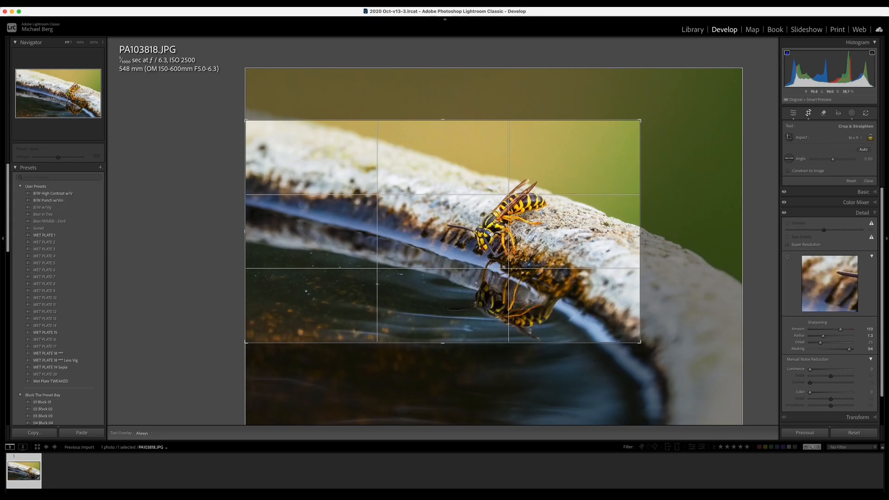
Step: Cycle the crop overlays through grid, golden ratio, thirds, aspect-ratio and triangle guides
{"action": "key", "text": "o"}
{"action": "key", "text": "o"}
{"action": "key", "text": "o"}
{"action": "key", "text": "o"}
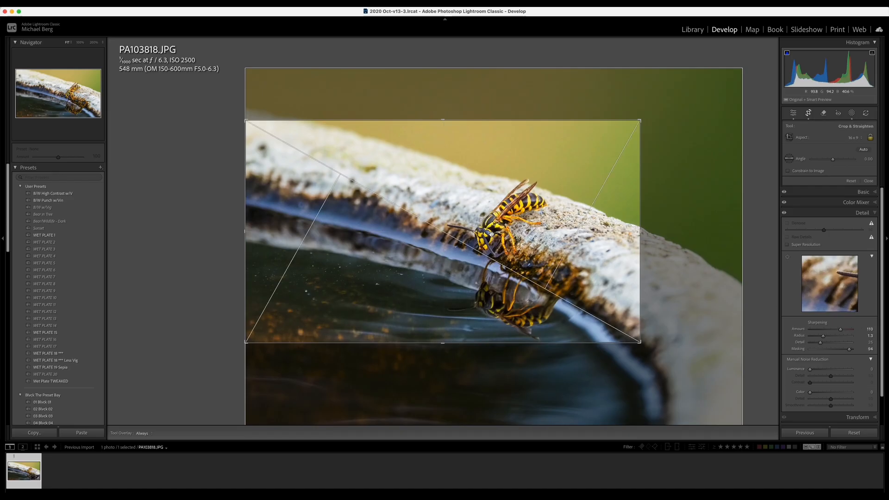
{"action": "key", "text": "o"}
{"action": "key", "text": "o"}
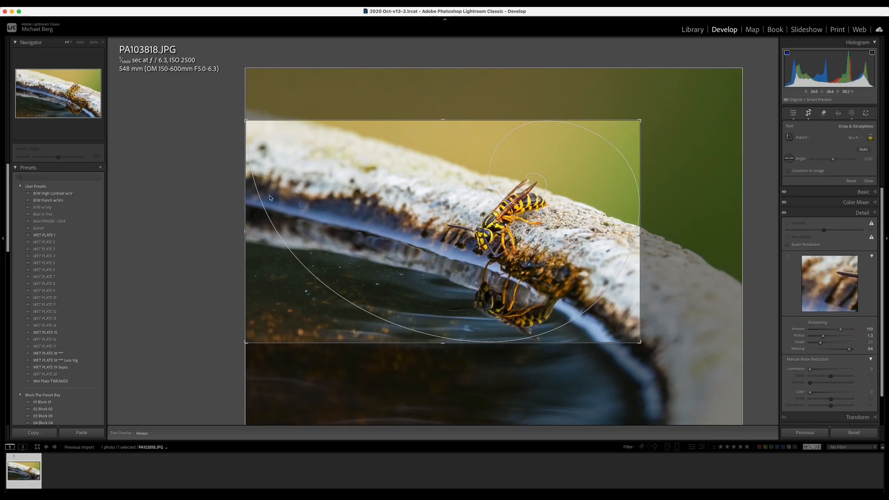
{"action": "key", "text": "o"}
{"action": "key", "text": "o"}
{"action": "key", "text": "o"}
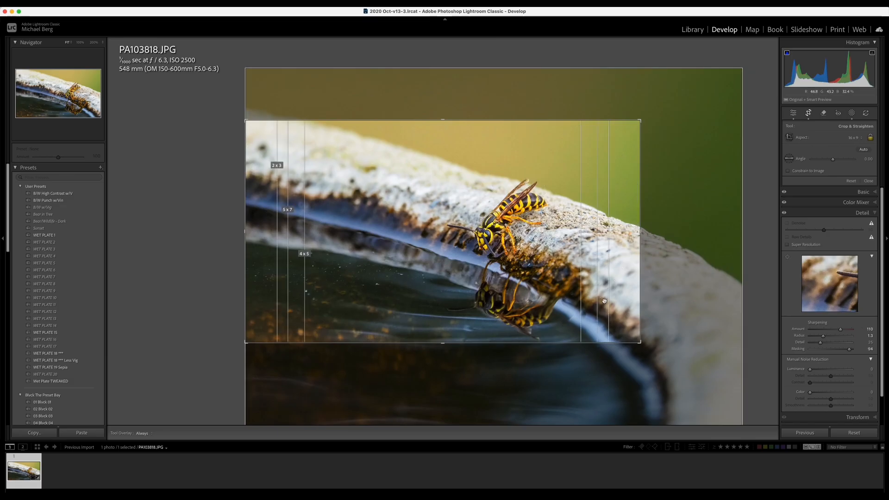
{"action": "key", "text": "o"}
{"action": "key", "text": "o"}
{"action": "key", "text": "o"}
{"action": "key", "text": "o"}
{"action": "key", "text": "o"}
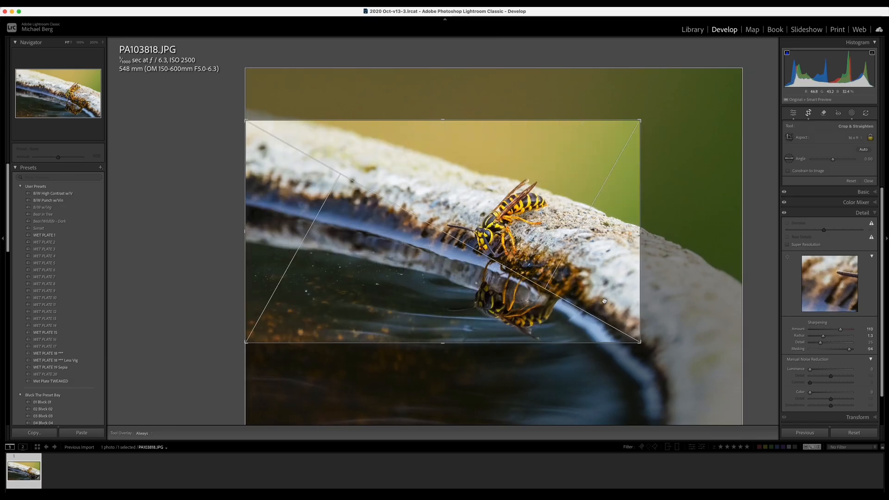
{"action": "key", "text": "o"}
{"action": "key", "text": "o"}
{"action": "key", "text": "o"}
{"action": "key", "text": "o"}
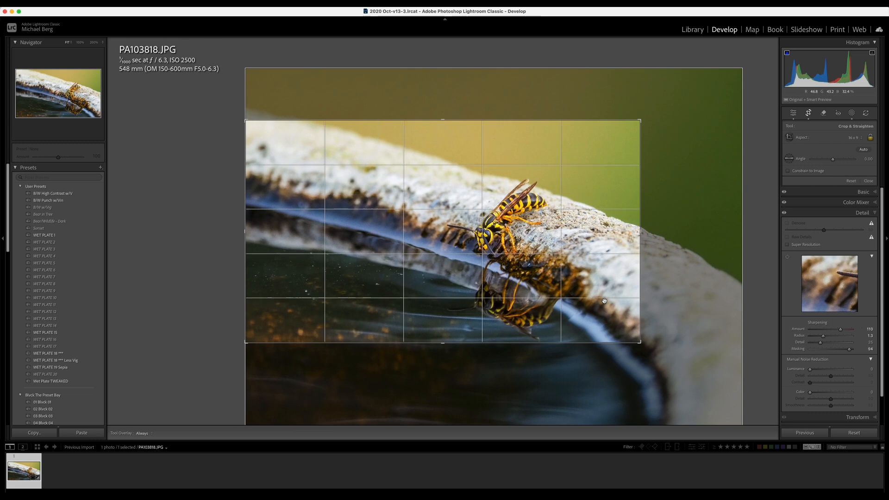
{"action": "key", "text": "o"}
{"action": "key", "text": "o"}
{"action": "key", "text": "o"}
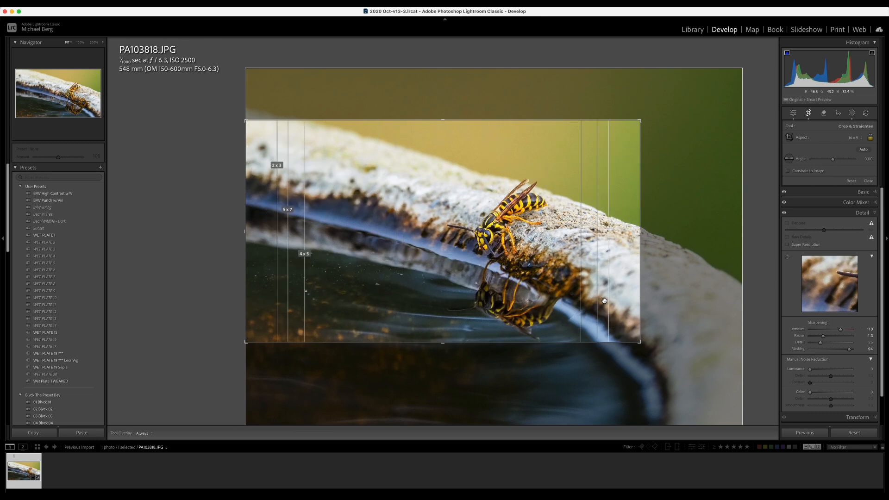
Step: Flag the photo as a pick and apply the crop with the thirds overlay restored
{"action": "key", "text": "p"}
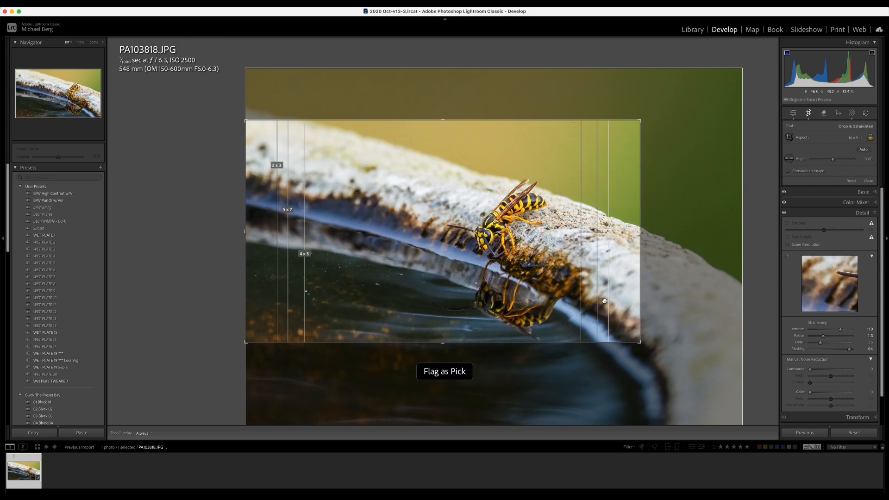
{"action": "key", "text": "o"}
{"action": "key", "text": "o"}
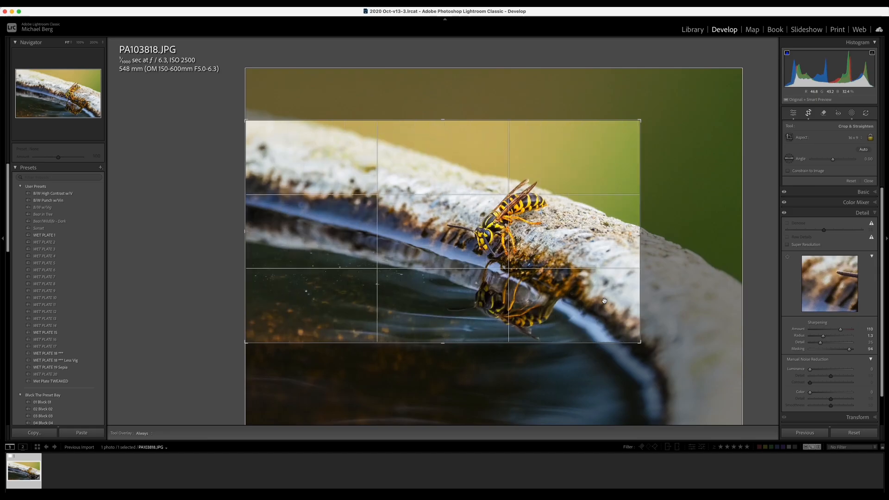
{"action": "key", "text": "d"}
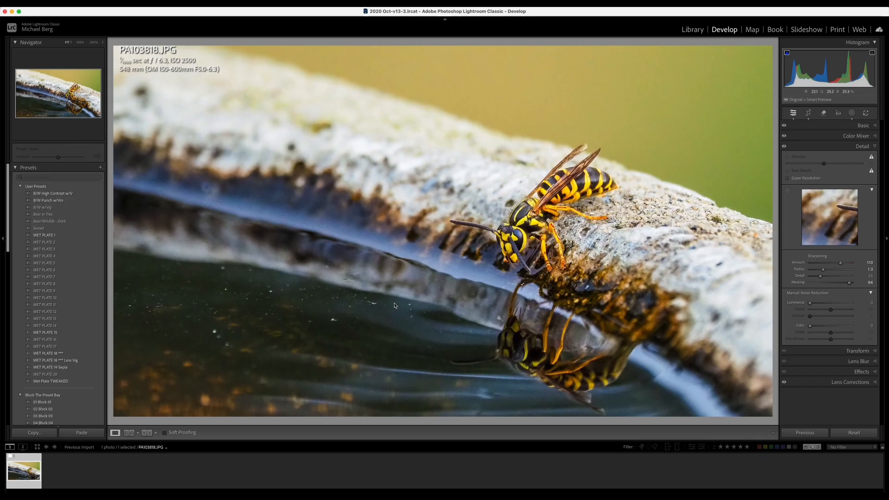
Step: Open the Remove tool, turn on Visualize Spots with a tuned threshold, and shrink the brush
{"action": "left_click", "coordinate": [825, 114]}
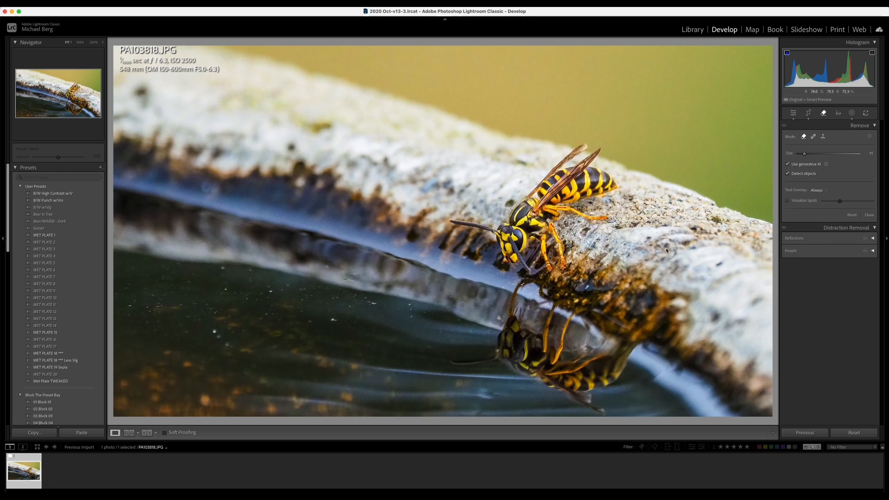
{"action": "left_click", "coordinate": [788, 201]}
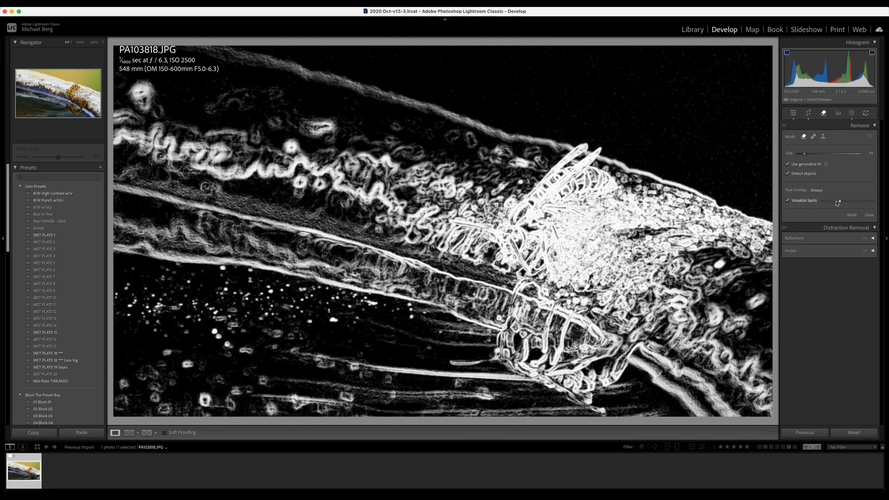
{"action": "mouse_move", "coordinate": [837, 203]}
{"action": "left_mouse_down"}
{"action": "mouse_move", "coordinate": [858, 202]}
{"action": "mouse_move", "coordinate": [834, 203]}
{"action": "left_mouse_up"}
{"action": "left_click_drag", "start_coordinate": [831, 203], "coordinate": [825, 204]}
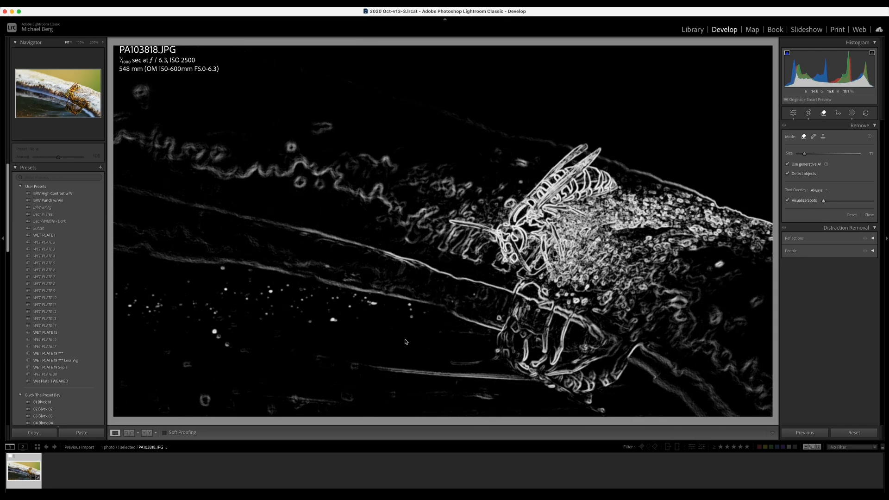
{"action": "key", "text": "["}
{"action": "key", "text": "["}
Step: Paint removal strokes over the water specks just left of the wasp
{"action": "left_click_drag", "start_coordinate": [413, 320], "coordinate": [412, 316]}
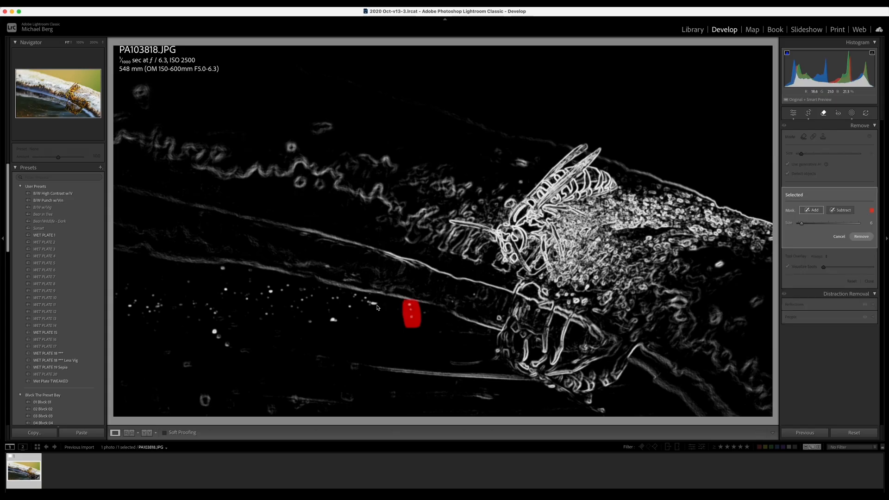
{"action": "left_click_drag", "start_coordinate": [377, 303], "coordinate": [350, 297]}
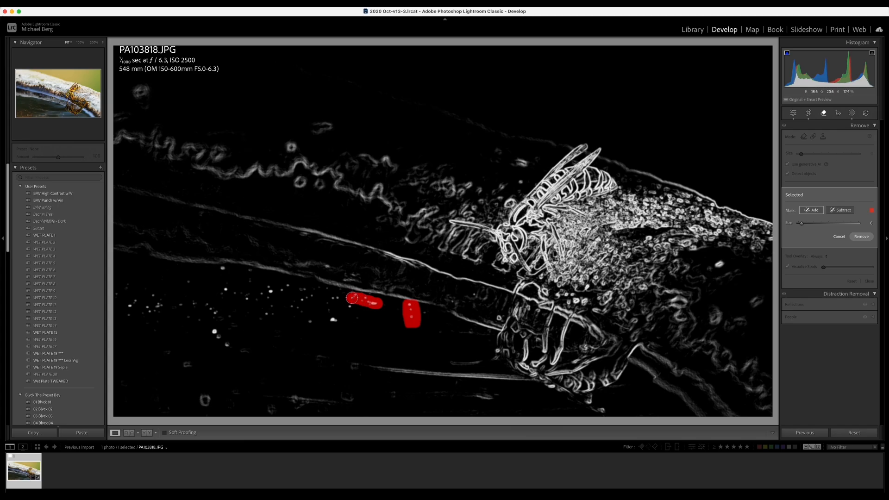
{"action": "left_click", "coordinate": [348, 309]}
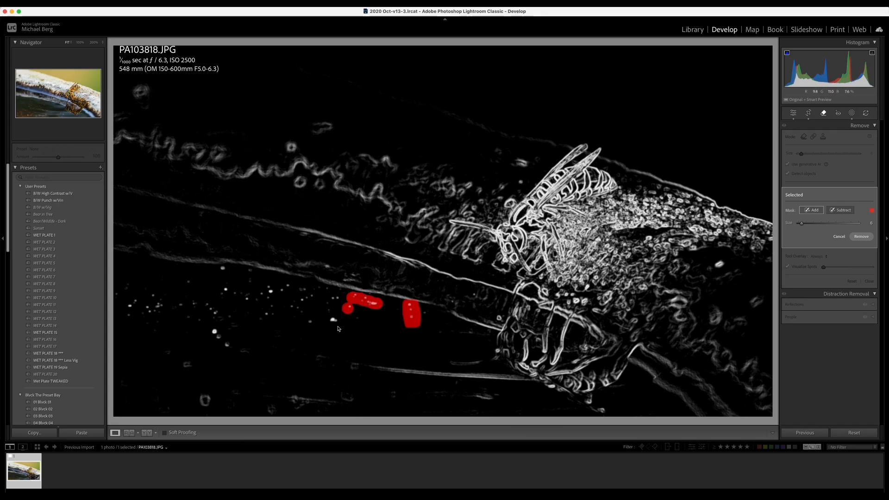
{"action": "left_click", "coordinate": [335, 322]}
{"action": "mouse_move", "coordinate": [333, 304]}
{"action": "left_mouse_down"}
{"action": "mouse_move", "coordinate": [342, 301]}
{"action": "mouse_move", "coordinate": [293, 305]}
{"action": "mouse_move", "coordinate": [309, 321]}
{"action": "left_mouse_up"}
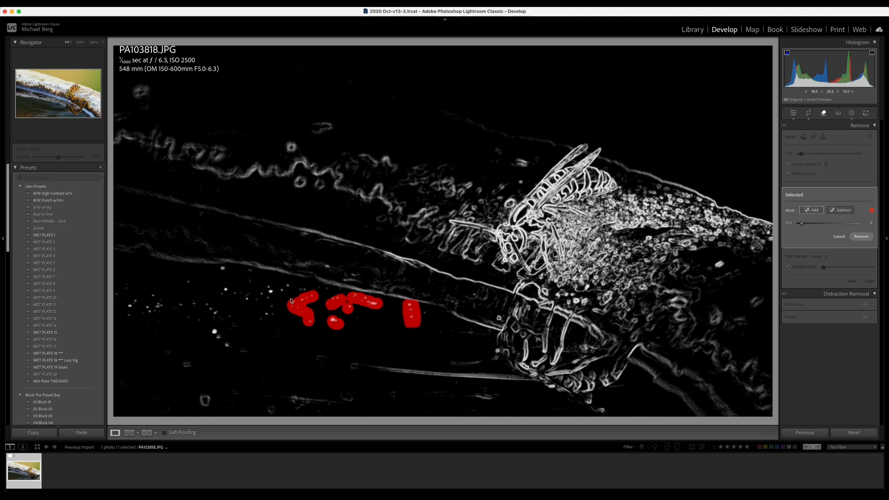
{"action": "left_click", "coordinate": [304, 289]}
{"action": "mouse_move", "coordinate": [288, 285]}
{"action": "left_mouse_down"}
{"action": "mouse_move", "coordinate": [267, 287]}
{"action": "mouse_move", "coordinate": [273, 306]}
{"action": "mouse_move", "coordinate": [266, 318]}
{"action": "mouse_move", "coordinate": [266, 296]}
{"action": "mouse_move", "coordinate": [224, 292]}
{"action": "left_mouse_up"}
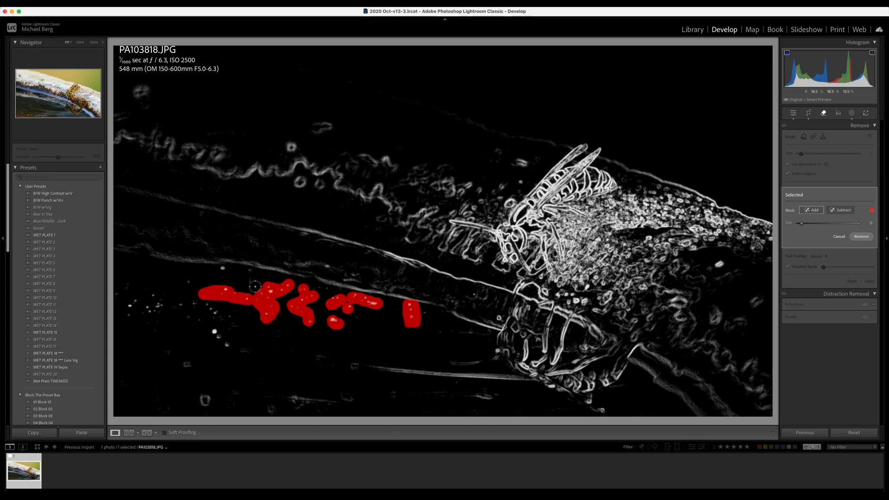
Step: Paint over the remaining specks on the far-left and lower-left water
{"action": "left_click", "coordinate": [223, 269]}
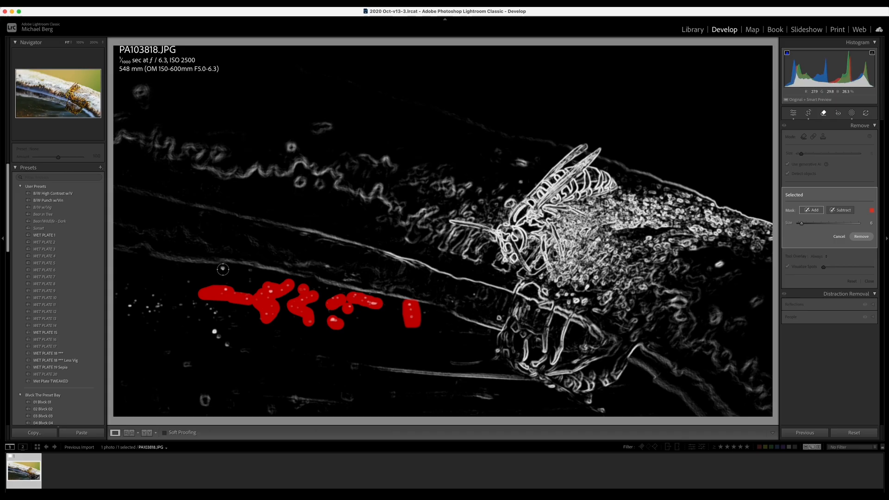
{"action": "left_click", "coordinate": [251, 280]}
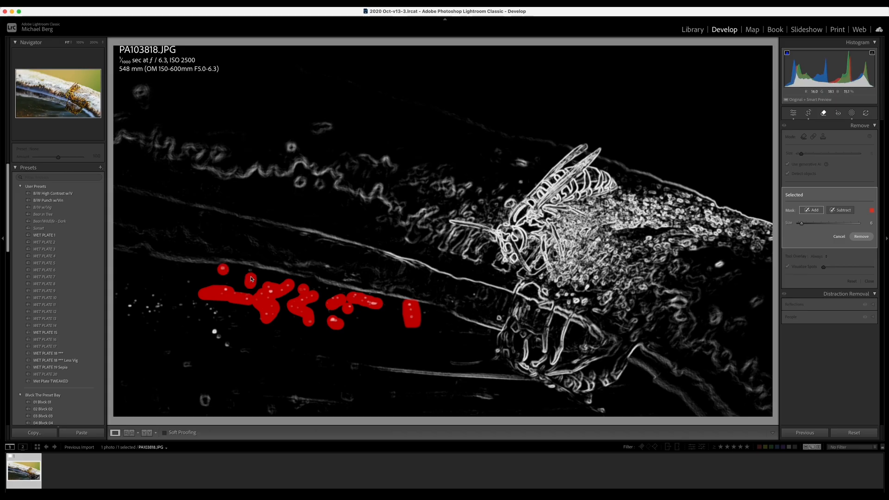
{"action": "left_click", "coordinate": [188, 283]}
{"action": "left_click_drag", "start_coordinate": [228, 347], "coordinate": [214, 334]}
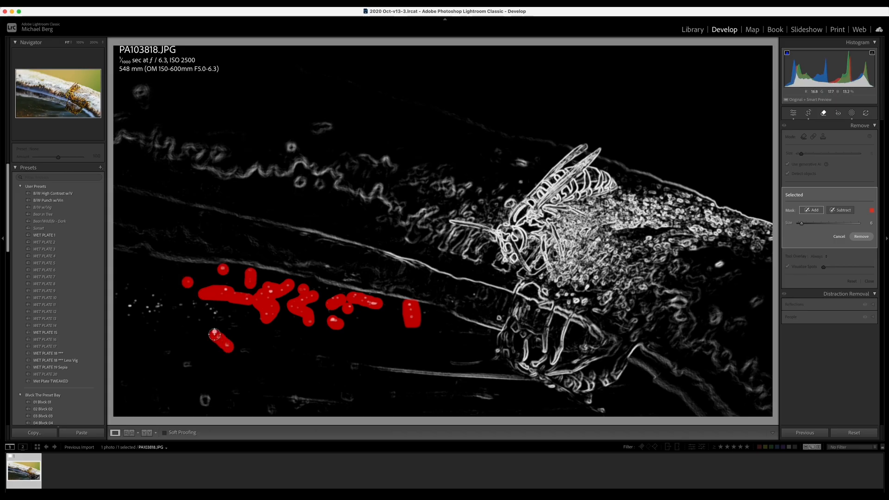
{"action": "left_click", "coordinate": [244, 354]}
{"action": "left_click_drag", "start_coordinate": [192, 367], "coordinate": [183, 364]}
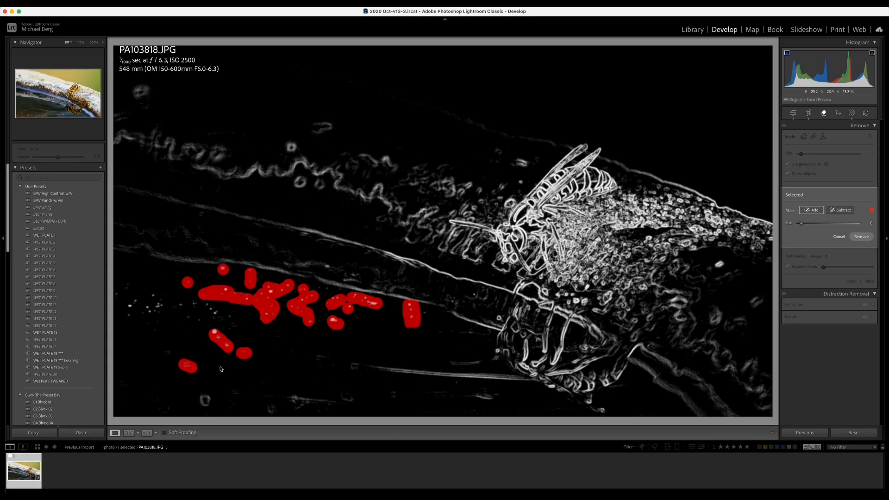
{"action": "left_click_drag", "start_coordinate": [229, 318], "coordinate": [209, 306]}
{"action": "left_click", "coordinate": [200, 317]}
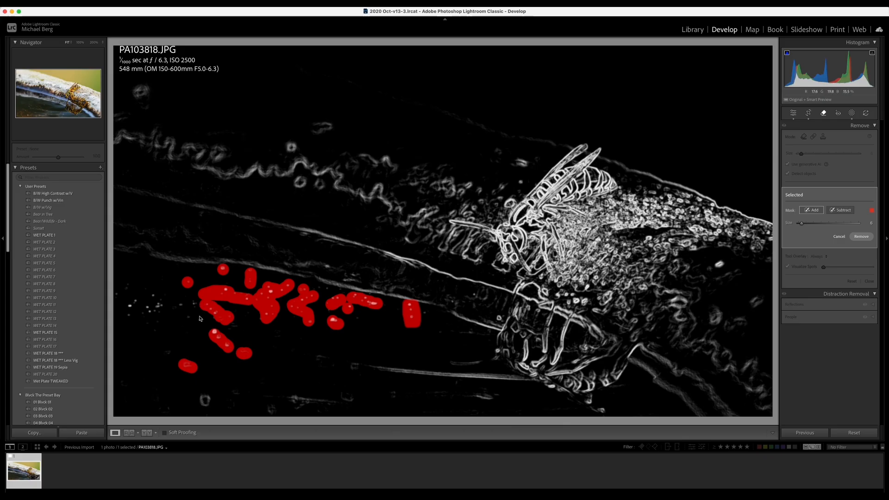
{"action": "left_click", "coordinate": [186, 318]}
{"action": "mouse_move", "coordinate": [193, 306]}
{"action": "left_mouse_down"}
{"action": "mouse_move", "coordinate": [159, 310]}
{"action": "mouse_move", "coordinate": [137, 300]}
{"action": "mouse_move", "coordinate": [124, 319]}
{"action": "mouse_move", "coordinate": [148, 317]}
{"action": "mouse_move", "coordinate": [135, 310]}
{"action": "left_mouse_up"}
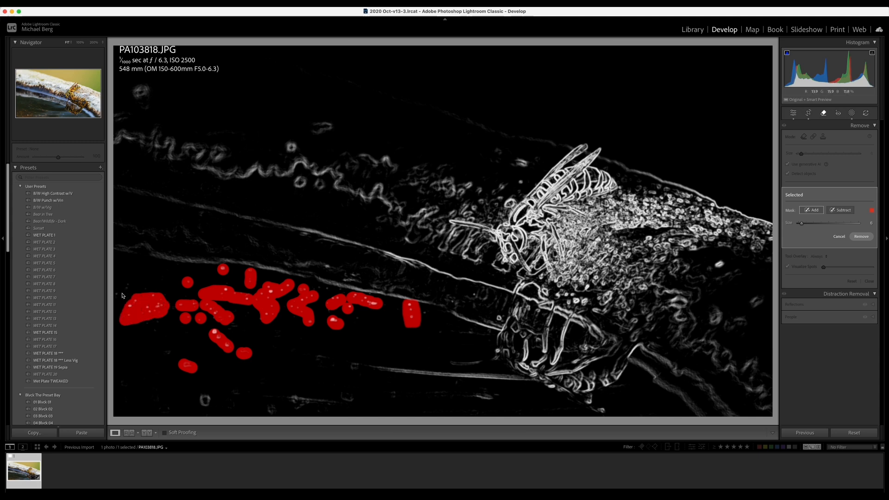
{"action": "left_click_drag", "start_coordinate": [124, 295], "coordinate": [127, 290]}
Step: Remove the marked specks with generative AI, close the tool, and compare before and after
{"action": "left_click", "coordinate": [862, 237]}
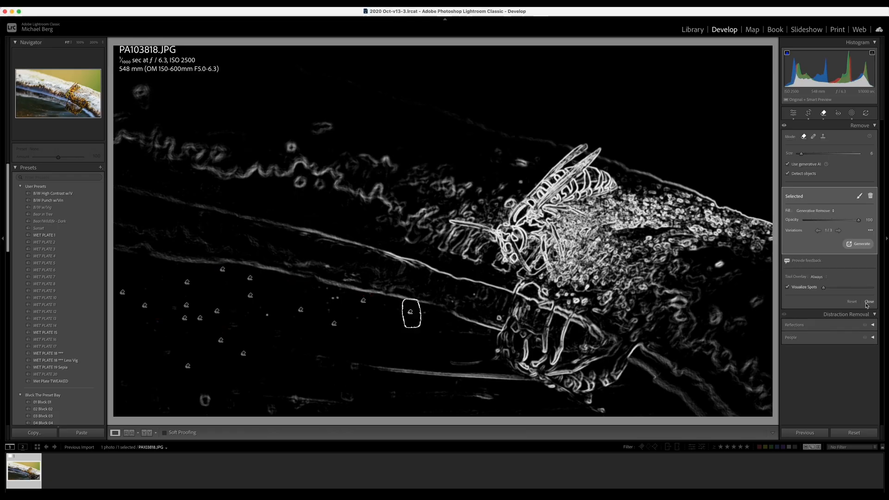
{"action": "left_click", "coordinate": [869, 302]}
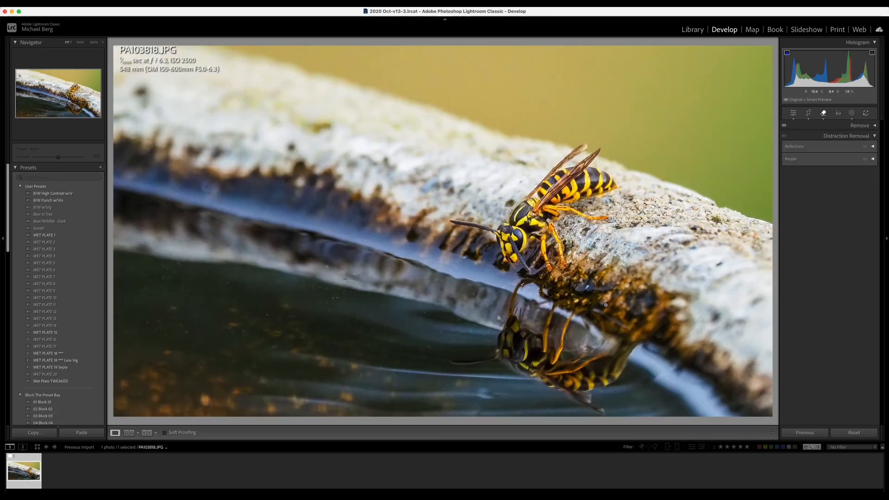
{"action": "key", "text": "backslash"}
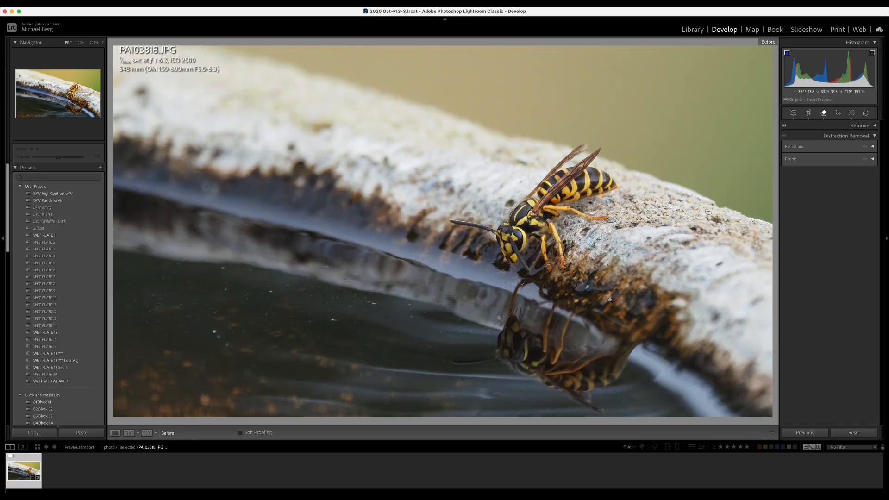
{"action": "key", "text": "backslash"}
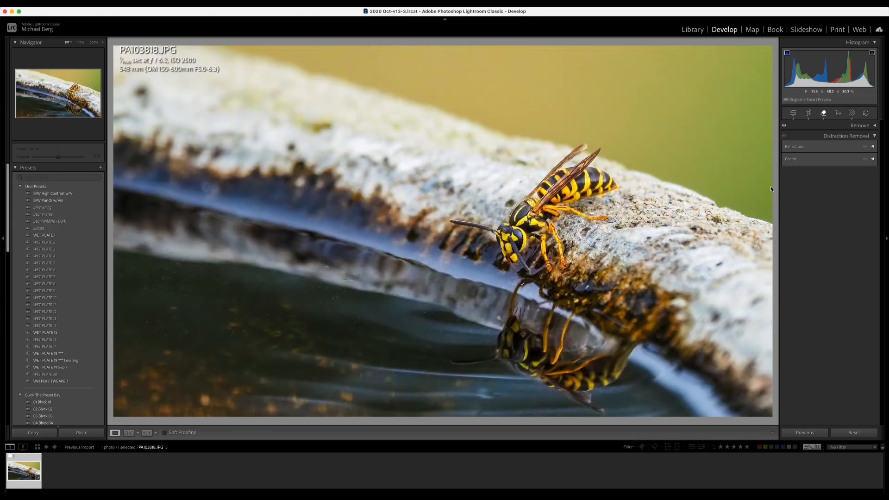
{"action": "left_click", "coordinate": [823, 114]}
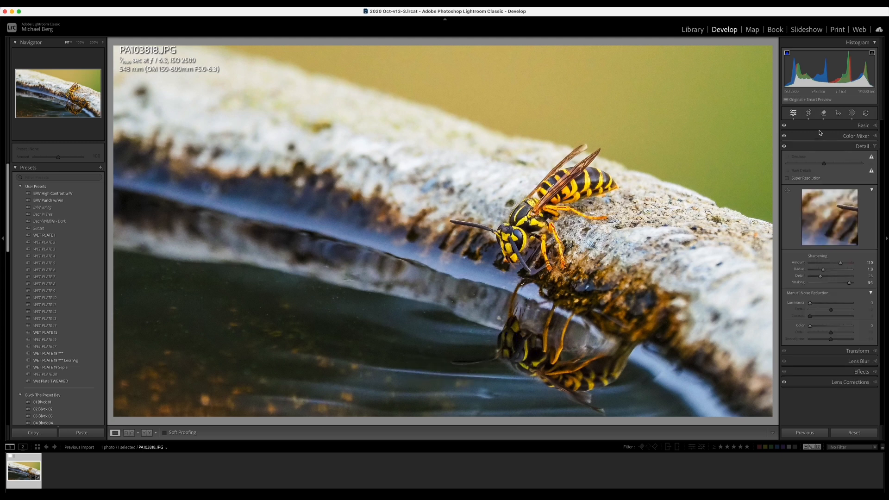
Step: Reopen the Remove tool with Visualize Spots turned off
{"action": "left_click", "coordinate": [824, 114]}
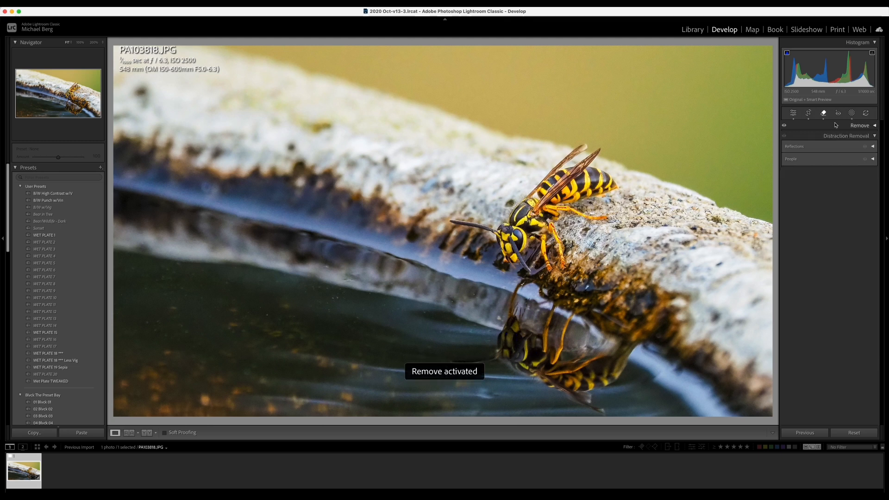
{"action": "key", "text": "a"}
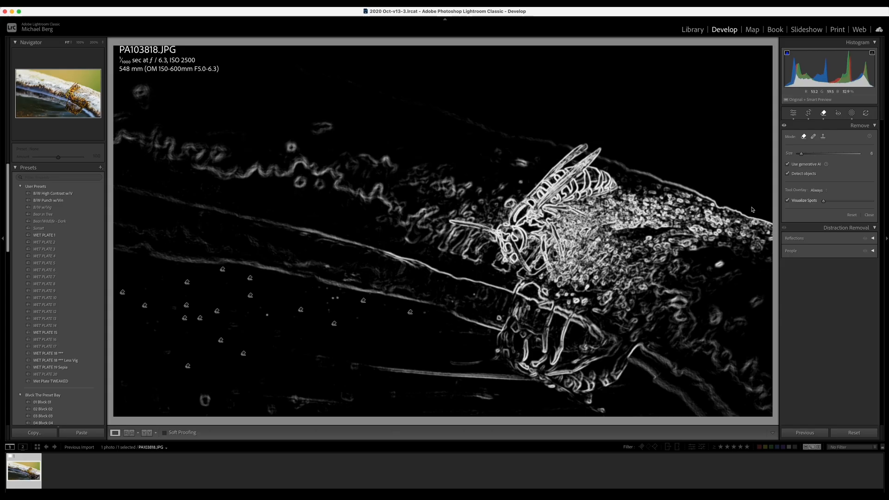
{"action": "left_click", "coordinate": [788, 202]}
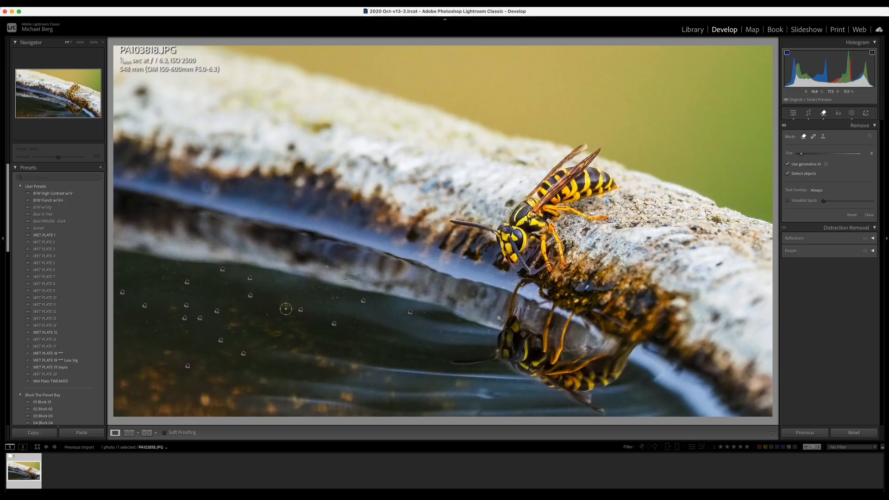
Step: Brush over the leftover lower-left water specks and remove them with generative AI
{"action": "left_click_drag", "start_coordinate": [329, 297], "coordinate": [344, 296]}
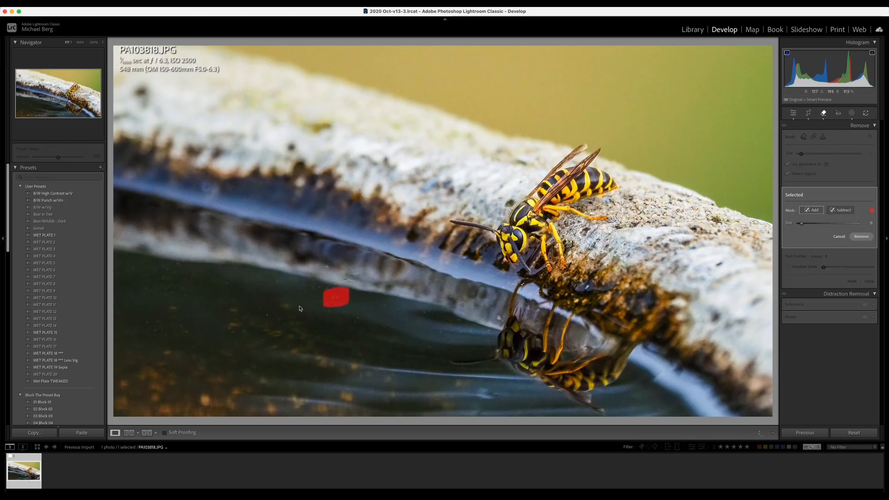
{"action": "left_click", "coordinate": [269, 315]}
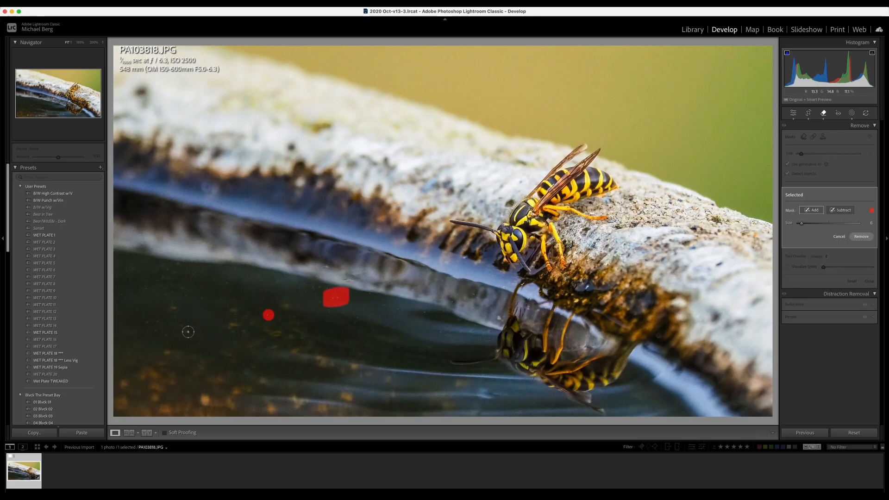
{"action": "left_click_drag", "start_coordinate": [186, 333], "coordinate": [153, 325]}
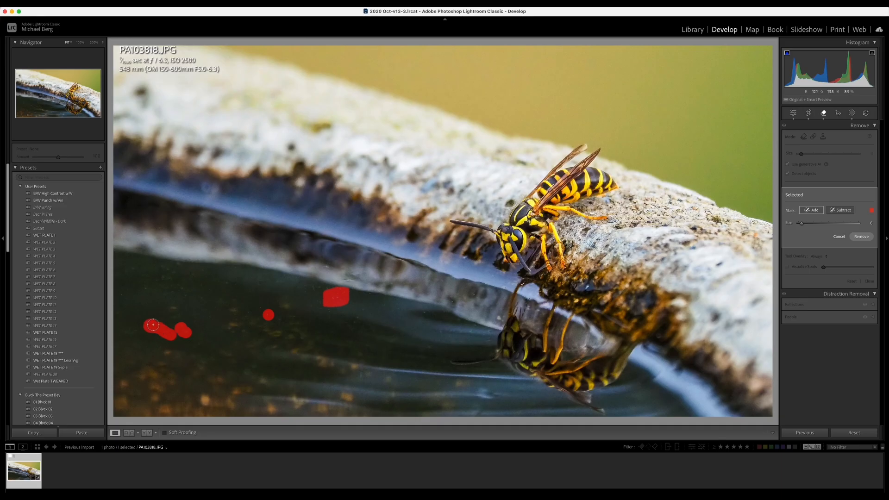
{"action": "left_click", "coordinate": [147, 291]}
{"action": "left_click", "coordinate": [173, 308]}
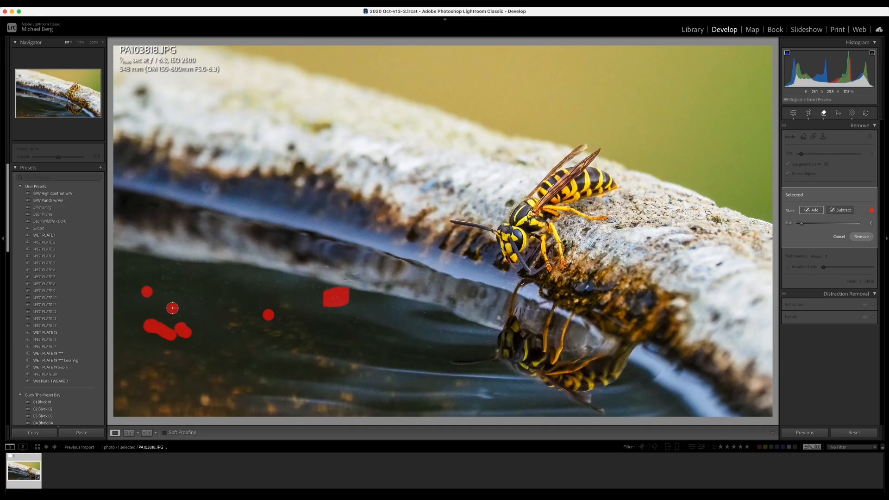
{"action": "left_click", "coordinate": [871, 237]}
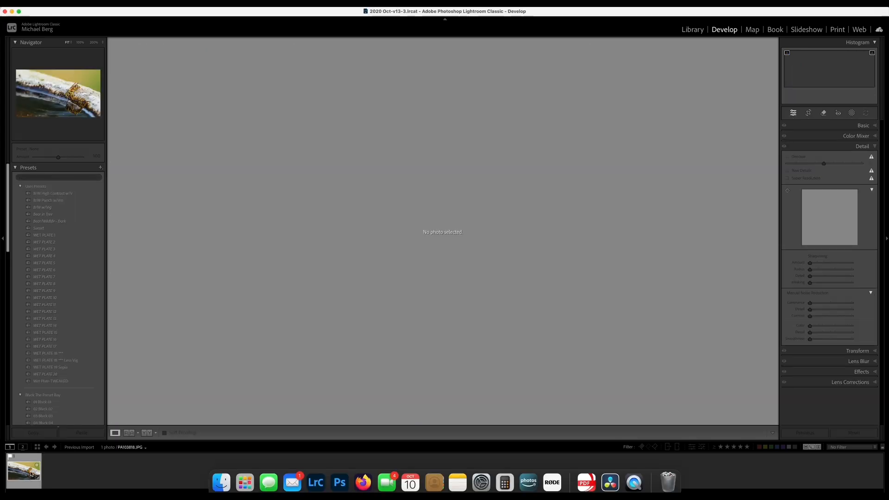
{"action": "left_click", "coordinate": [24, 470]}
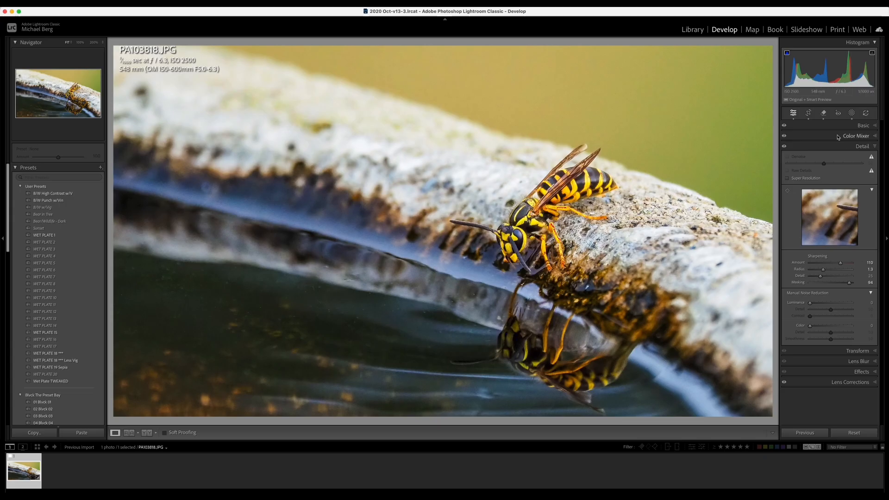
Step: Create Mask 2 via Select Landscape with Water ticked to cover the birdbath water
{"action": "left_click", "coordinate": [853, 114]}
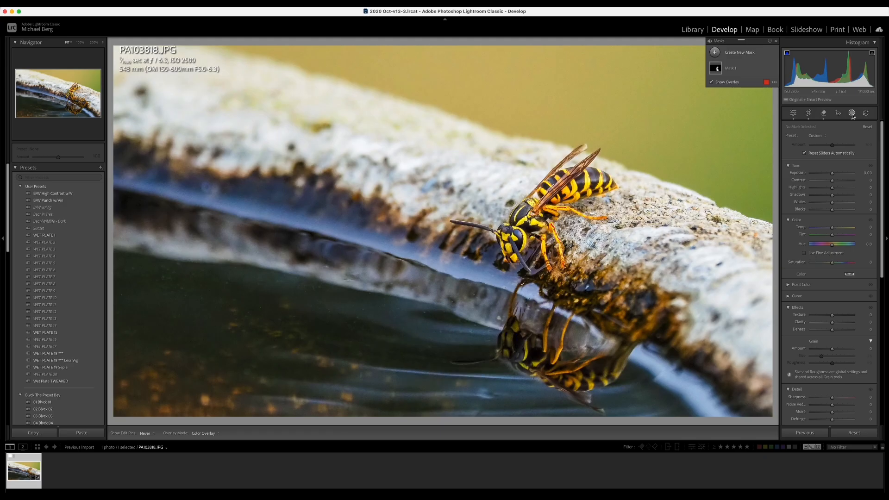
{"action": "left_click", "coordinate": [734, 55]}
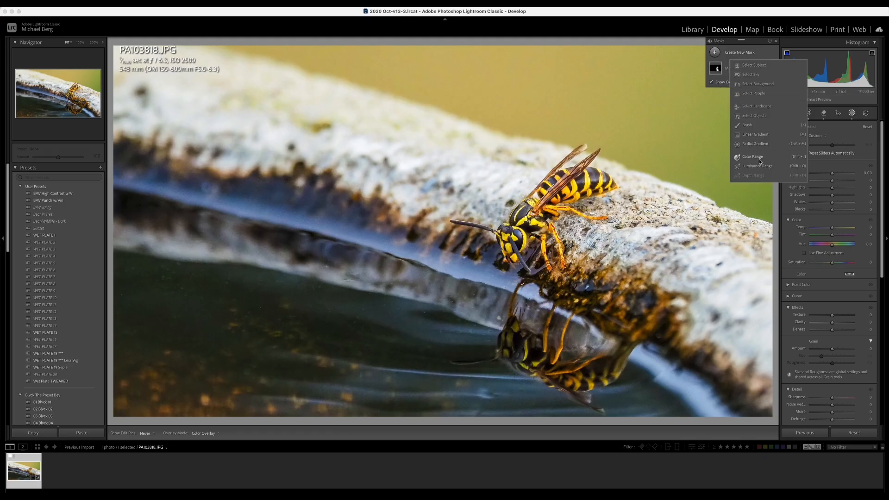
{"action": "left_click", "coordinate": [758, 106]}
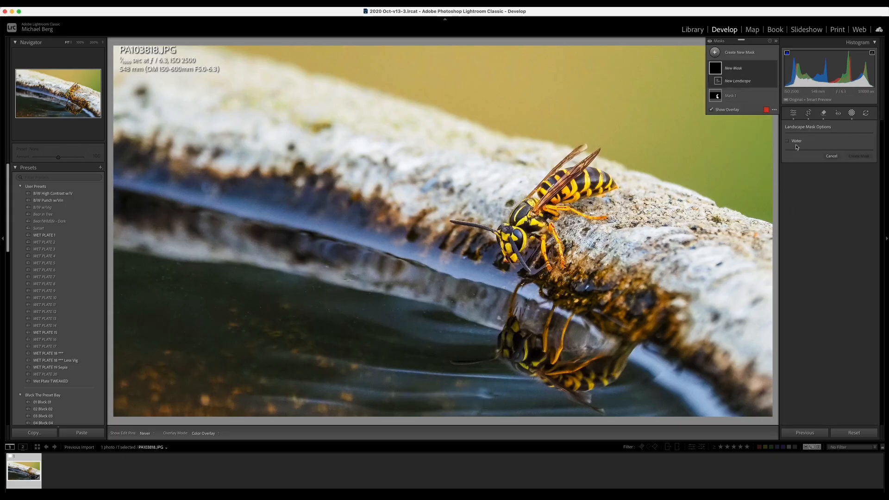
{"action": "left_click", "coordinate": [795, 142]}
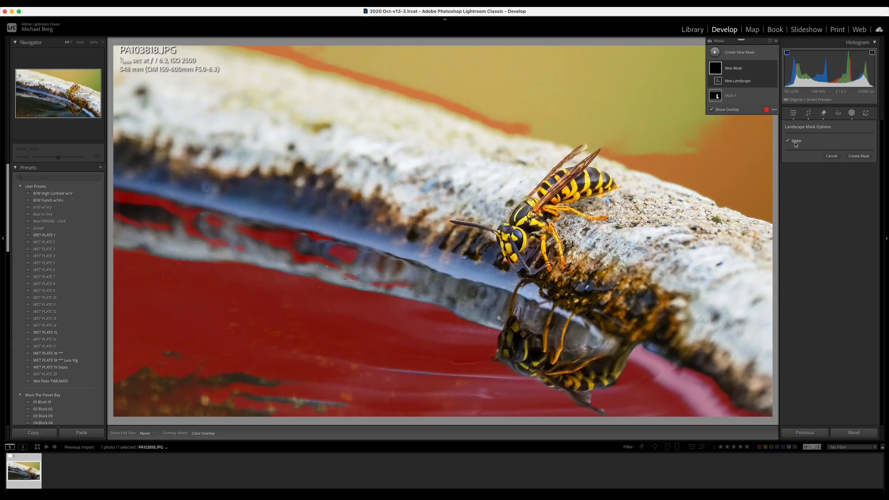
{"action": "left_click", "coordinate": [860, 156]}
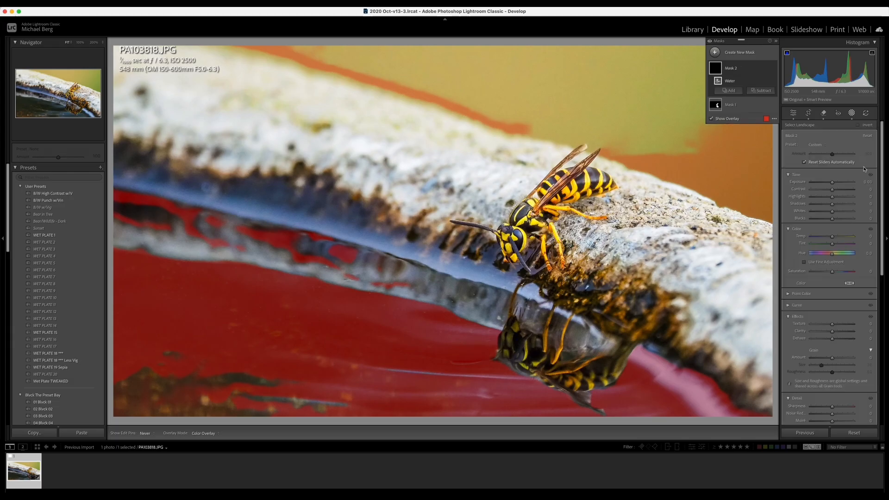
Step: Brush-subtract the right-side and remaining background from the water mask, erasing back along the bottom edge
{"action": "left_click", "coordinate": [760, 90]}
{"action": "left_click", "coordinate": [766, 167]}
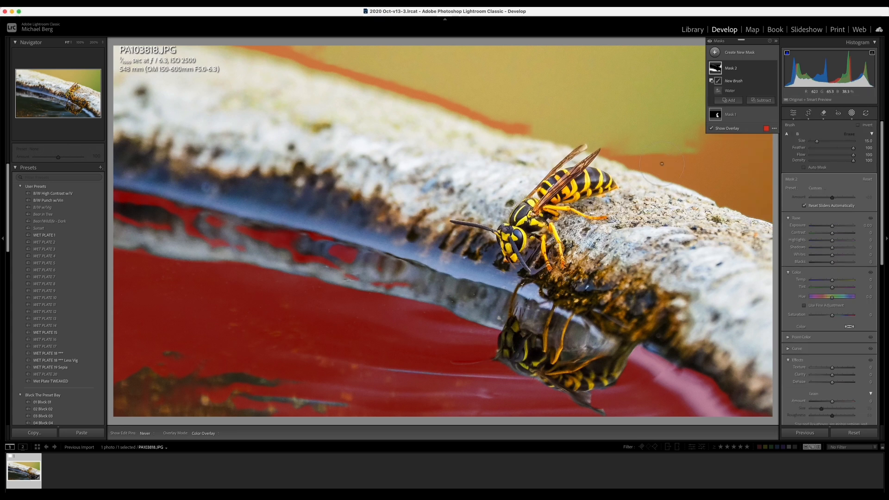
{"action": "mouse_move", "coordinate": [619, 151]}
{"action": "left_mouse_down"}
{"action": "mouse_move", "coordinate": [773, 197]}
{"action": "mouse_move", "coordinate": [768, 189]}
{"action": "mouse_move", "coordinate": [758, 229]}
{"action": "mouse_move", "coordinate": [765, 207]}
{"action": "mouse_move", "coordinate": [750, 138]}
{"action": "mouse_move", "coordinate": [772, 66]}
{"action": "mouse_move", "coordinate": [762, 65]}
{"action": "mouse_move", "coordinate": [718, 132]}
{"action": "mouse_move", "coordinate": [722, 71]}
{"action": "mouse_move", "coordinate": [716, 132]}
{"action": "left_mouse_up"}
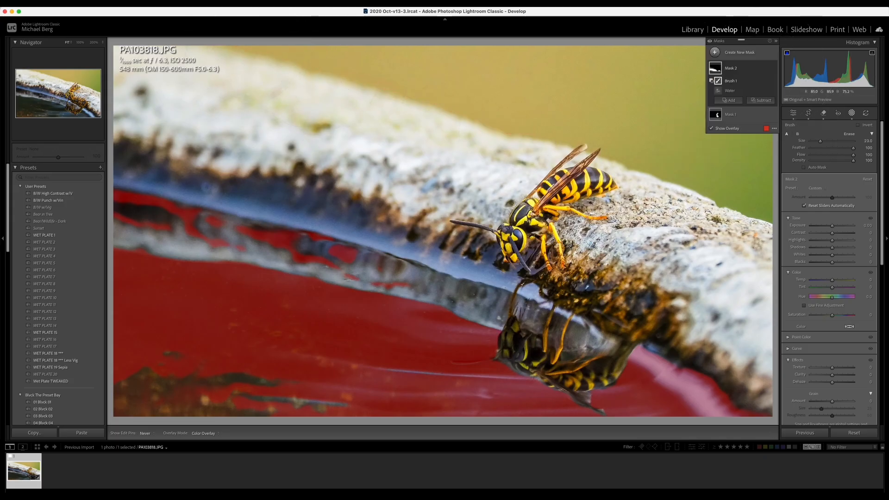
{"action": "scroll", "coordinate": [365, 232], "scroll_direction": "down", "scroll_amount": 5}
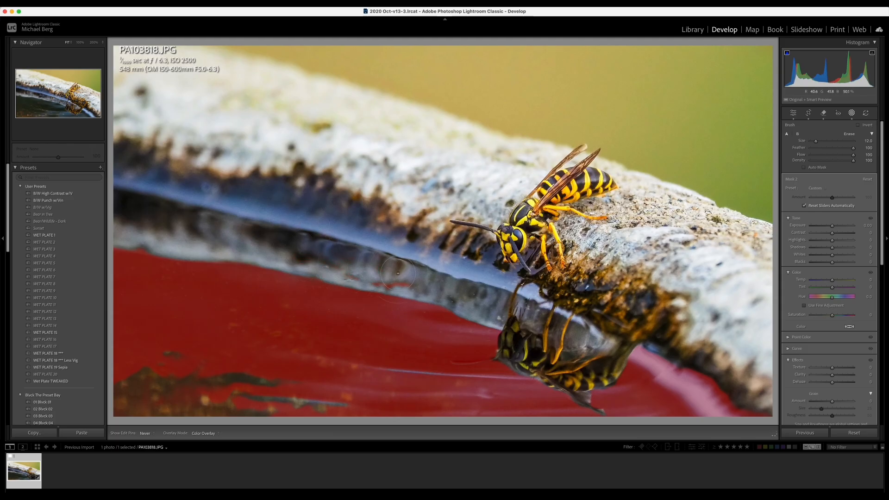
{"action": "left_click_drag", "start_coordinate": [373, 270], "coordinate": [374, 271]}
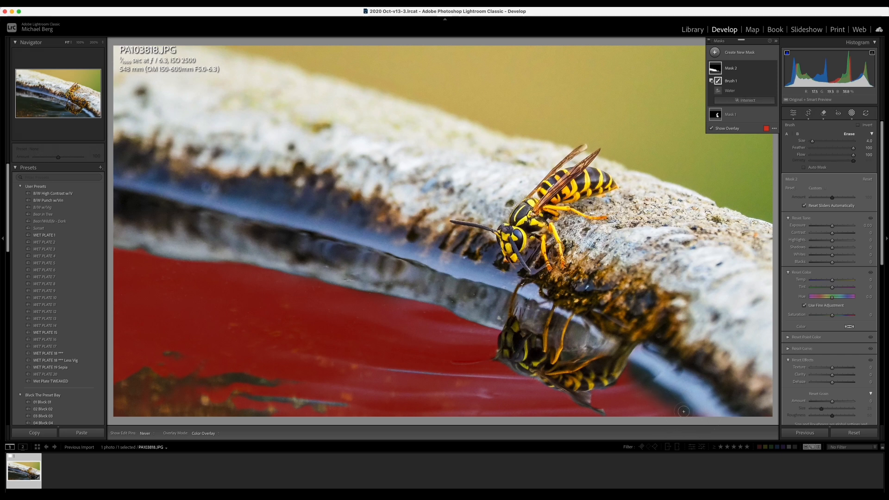
{"action": "key", "text": "alt"}
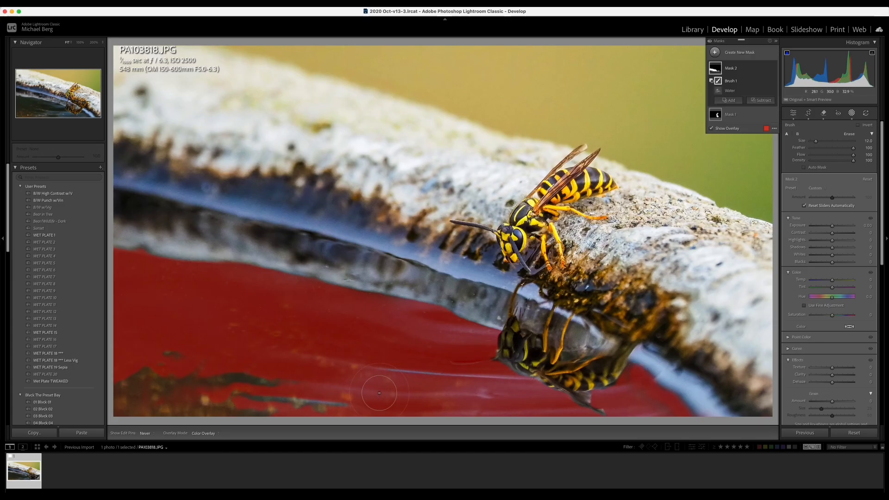
{"action": "key", "text": "alt"}
{"action": "mouse_move", "coordinate": [349, 402]}
{"action": "left_mouse_down"}
{"action": "mouse_move", "coordinate": [204, 412]}
{"action": "mouse_move", "coordinate": [133, 406]}
{"action": "mouse_move", "coordinate": [346, 392]}
{"action": "mouse_move", "coordinate": [257, 405]}
{"action": "left_mouse_up"}
Step: Add a Brush 2 area to the water mask over the wasp's reflection, erasing its excess
{"action": "left_click", "coordinate": [726, 101]}
{"action": "left_click", "coordinate": [731, 145]}
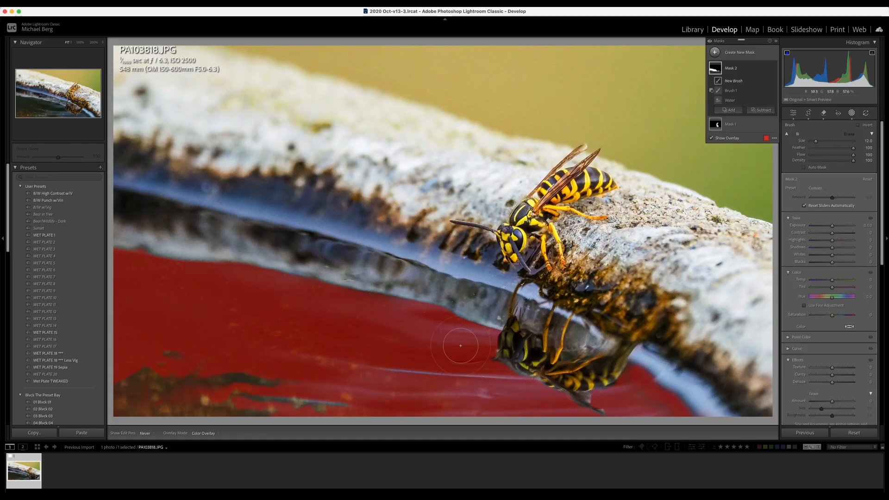
{"action": "key", "text": "alt"}
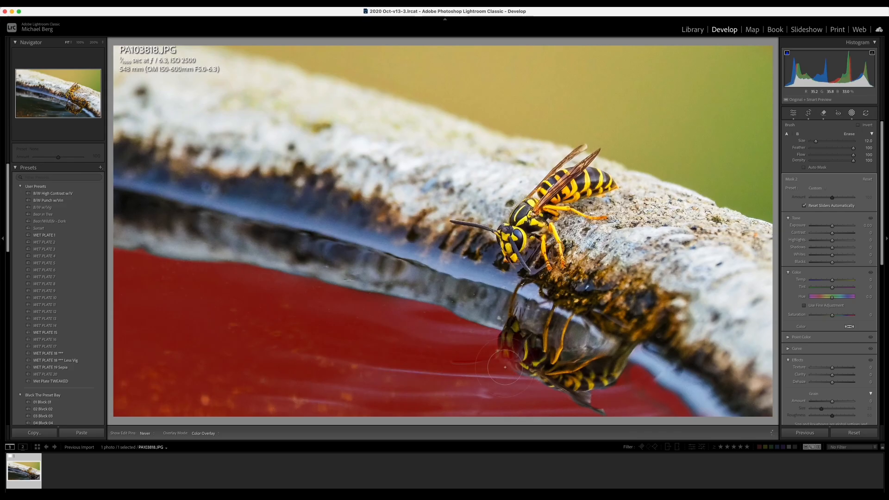
{"action": "left_click_drag", "start_coordinate": [505, 368], "coordinate": [520, 397]}
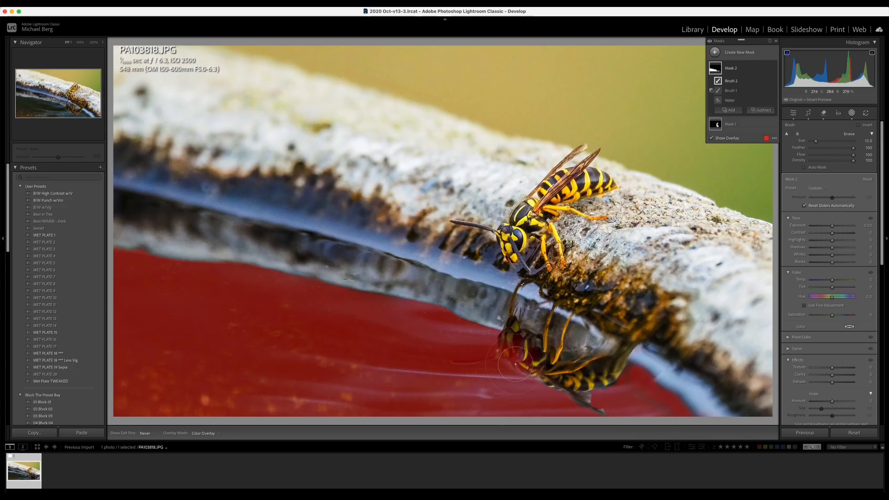
{"action": "key", "text": "alt"}
{"action": "scroll", "coordinate": [530, 355], "scroll_direction": "down", "scroll_amount": 3}
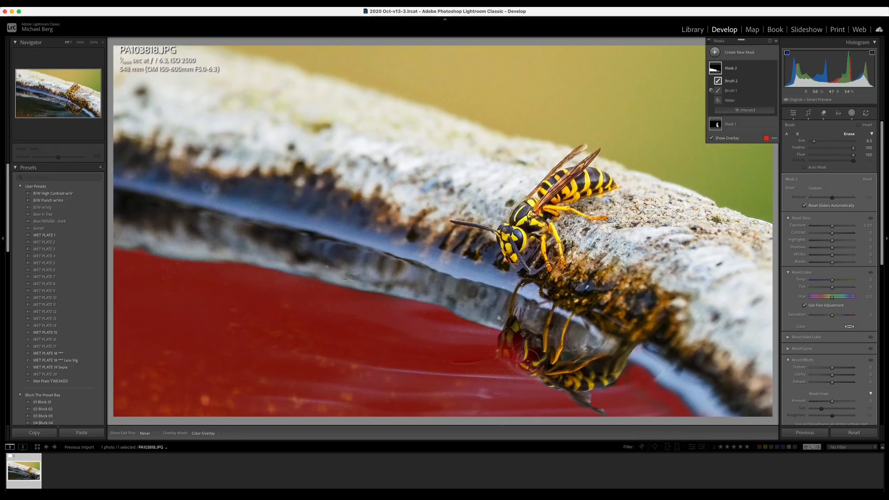
{"action": "left_click_drag", "start_coordinate": [528, 360], "coordinate": [513, 350]}
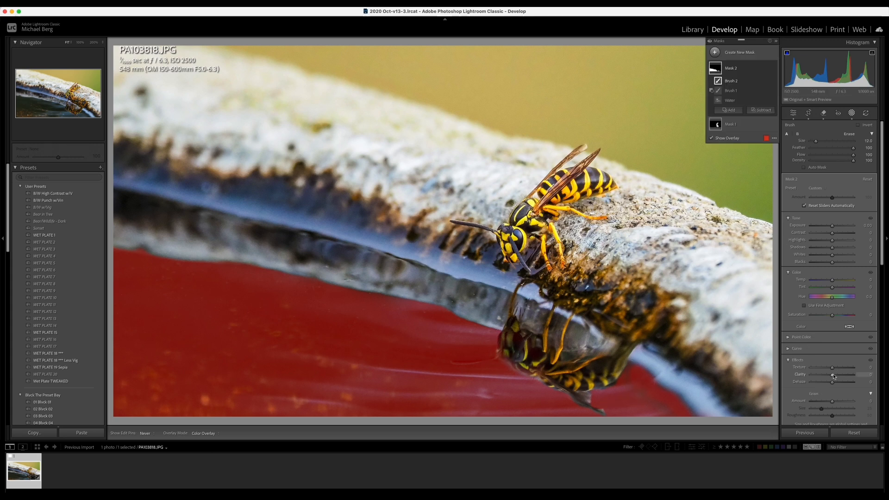
Step: Raise the water mask's Clarity, pull Blacks to -6 and set Saturation to 15
{"action": "left_click_drag", "start_coordinate": [840, 374], "coordinate": [849, 375]}
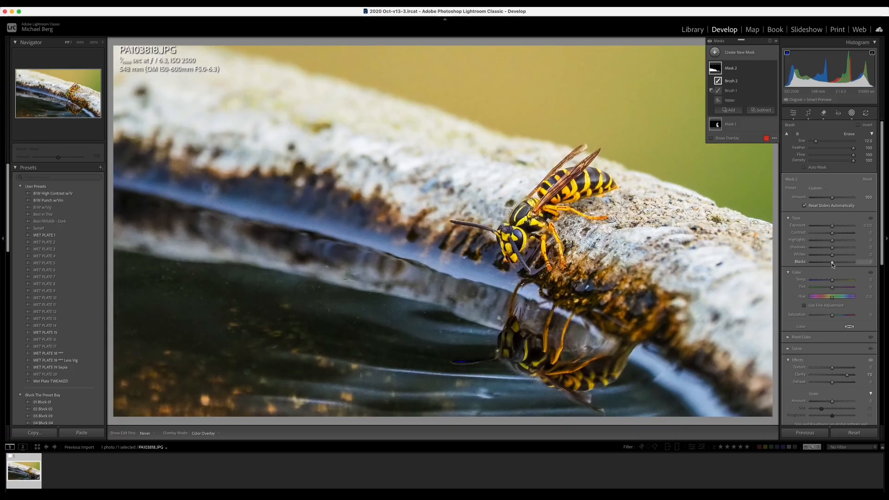
{"action": "left_click_drag", "start_coordinate": [832, 265], "coordinate": [839, 236]}
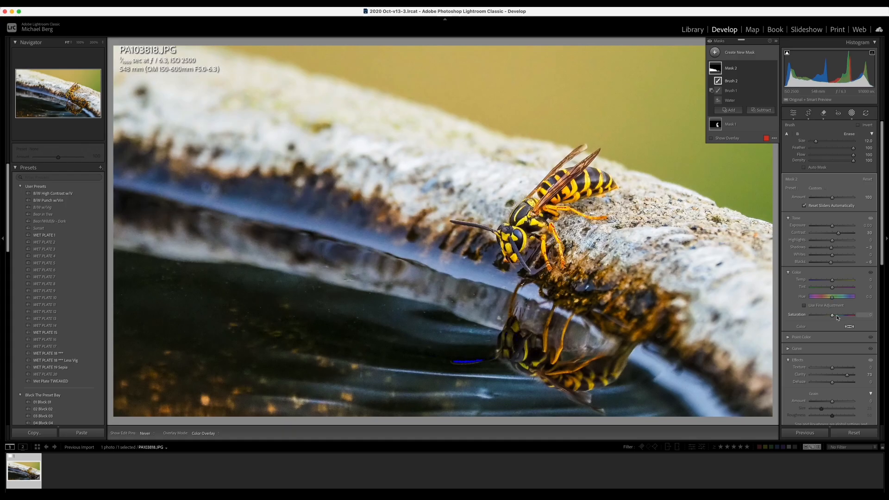
{"action": "left_click_drag", "start_coordinate": [832, 317], "coordinate": [836, 318]}
Step: Close Masking and review the edited photo full screen
{"action": "left_click", "coordinate": [852, 114]}
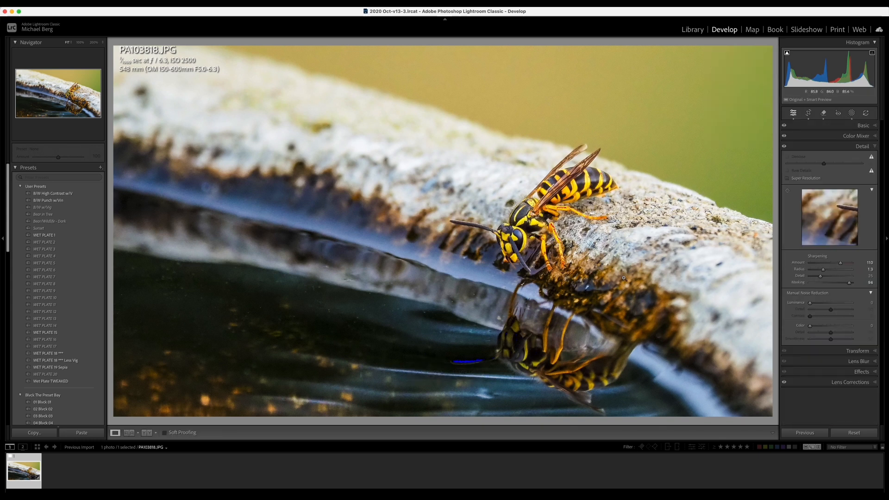
{"action": "key", "text": "f"}
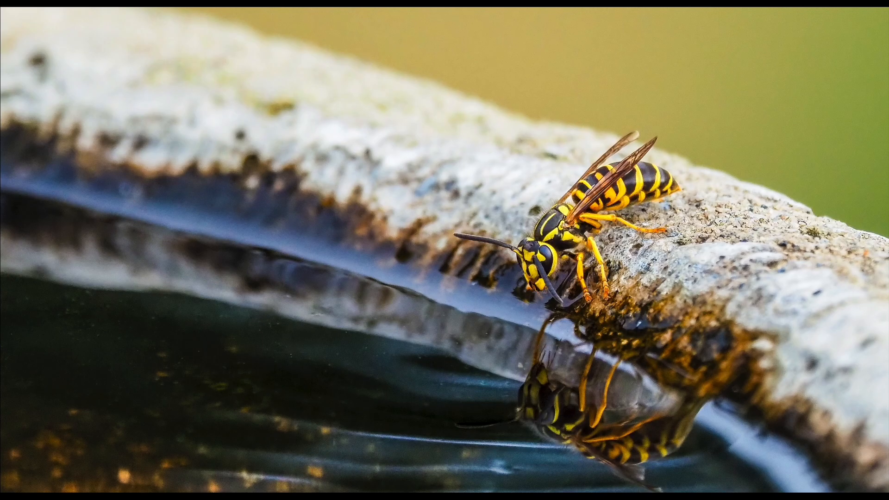
{"action": "key", "text": "f"}
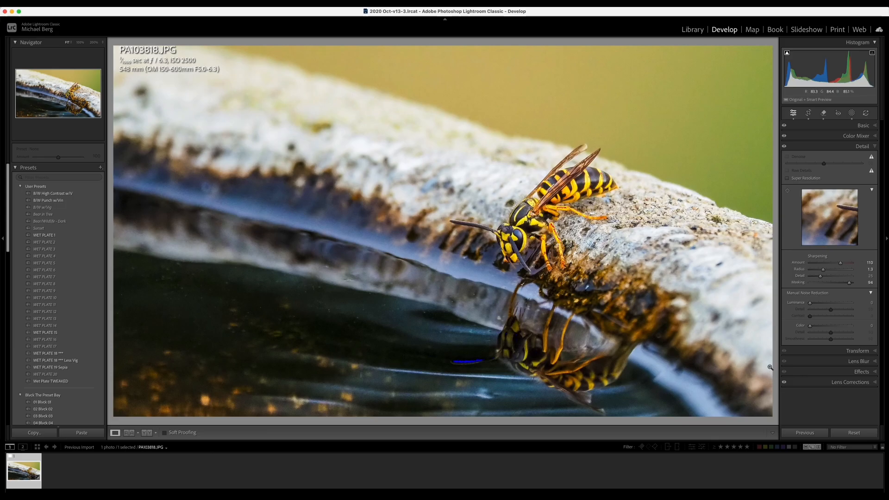
Step: Apply a -9 post-crop vignette, compare before/after, and open the Export One File dialog
{"action": "left_click", "coordinate": [860, 372]}
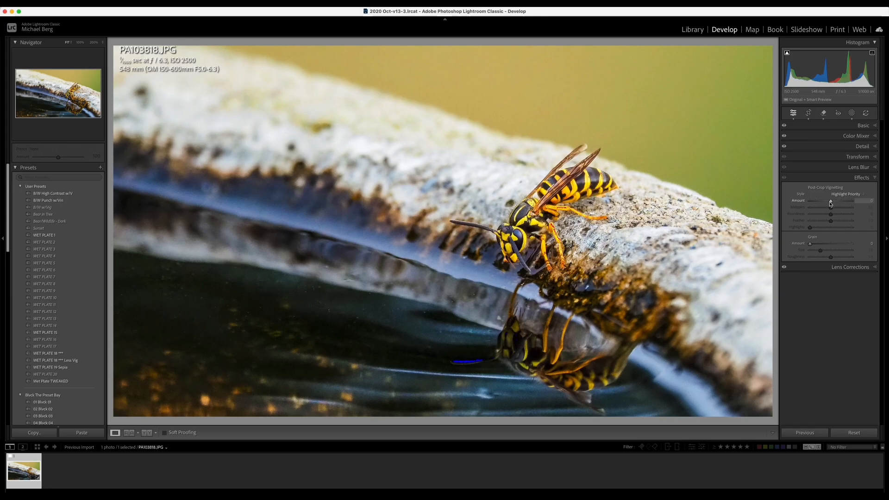
{"action": "left_click_drag", "start_coordinate": [831, 203], "coordinate": [829, 203]}
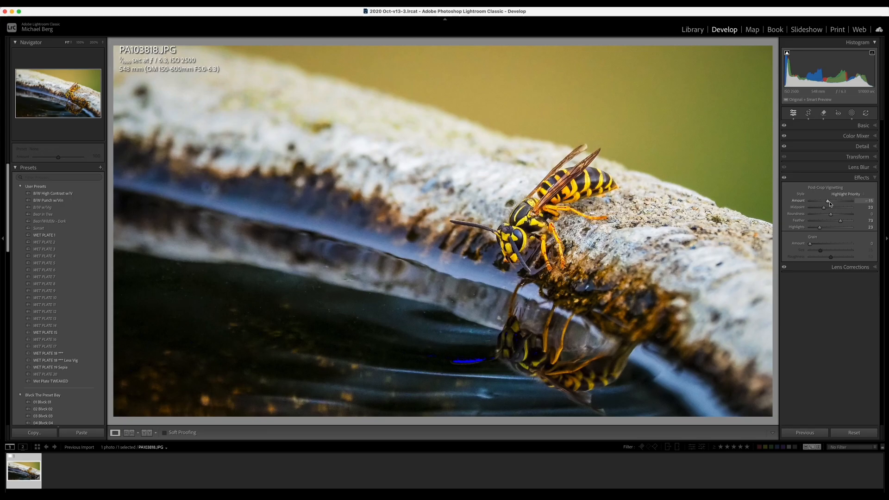
{"action": "key", "text": "backslash"}
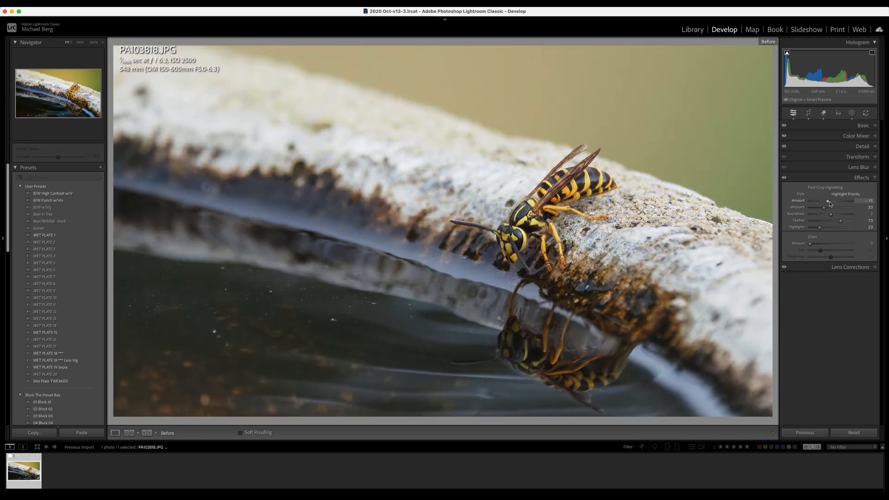
{"action": "key", "text": "backslash"}
{"action": "left_click_drag", "start_coordinate": [830, 203], "coordinate": [831, 202]}
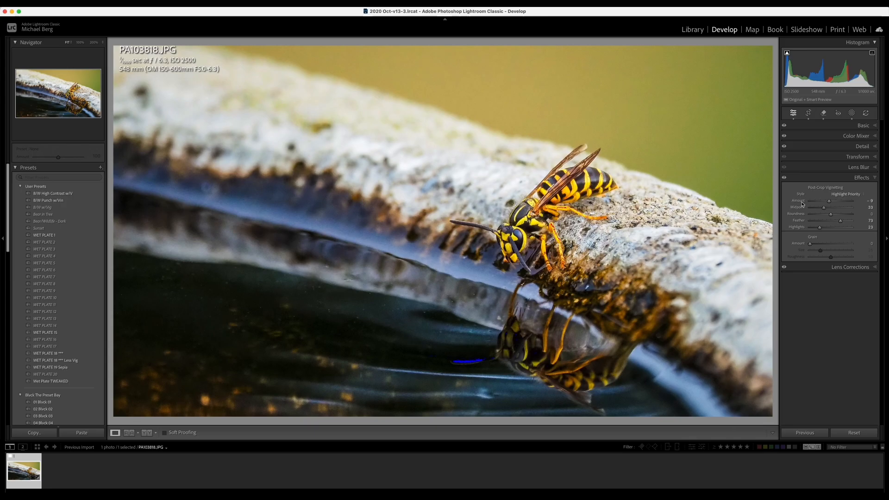
{"action": "double_click", "coordinate": [802, 205]}
{"action": "key", "text": "super+z"}
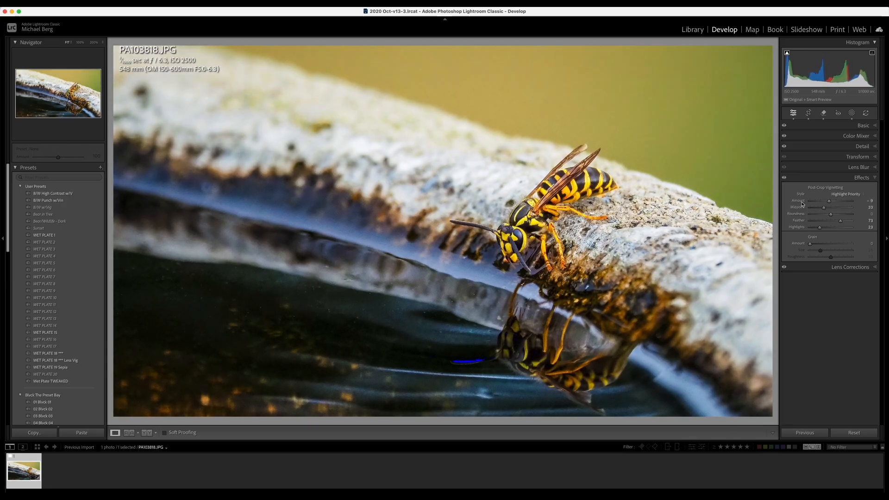
{"action": "key", "text": "super+z"}
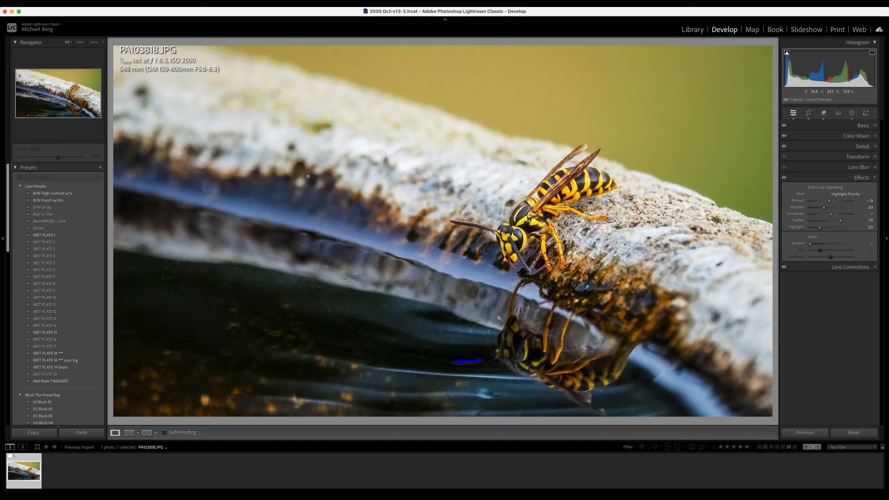
{"action": "key", "text": "super+shift+e"}
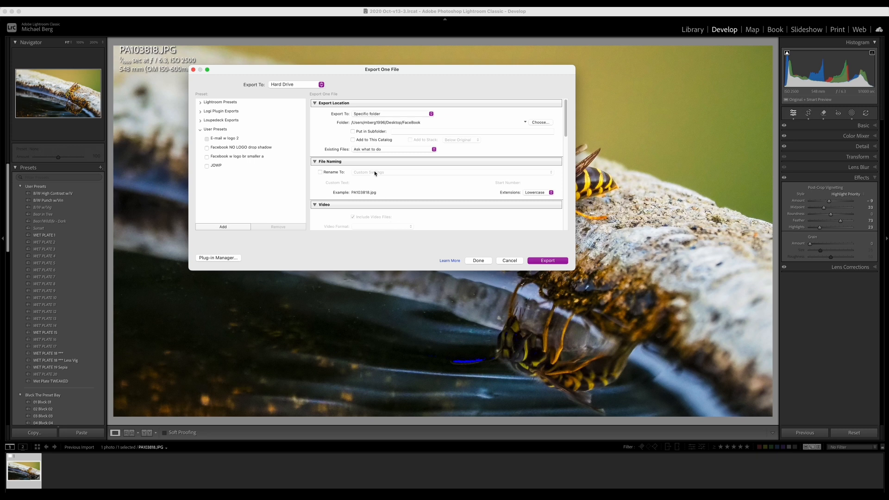
Step: Export the photo as JPEG with the 'Facebook w logo br smaller a' preset and watermark off
{"action": "left_click", "coordinate": [227, 159]}
{"action": "scroll", "coordinate": [428, 165], "scroll_direction": "down", "scroll_amount": 5}
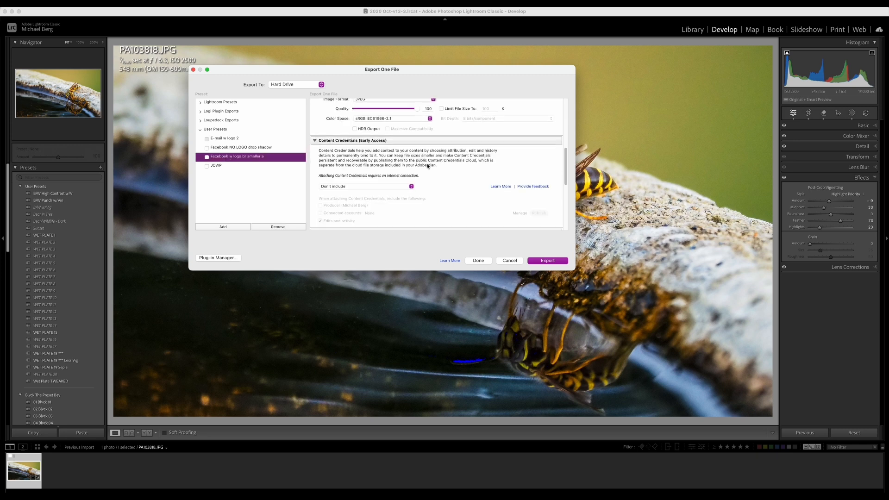
{"action": "scroll", "coordinate": [428, 165], "scroll_direction": "down", "scroll_amount": 5}
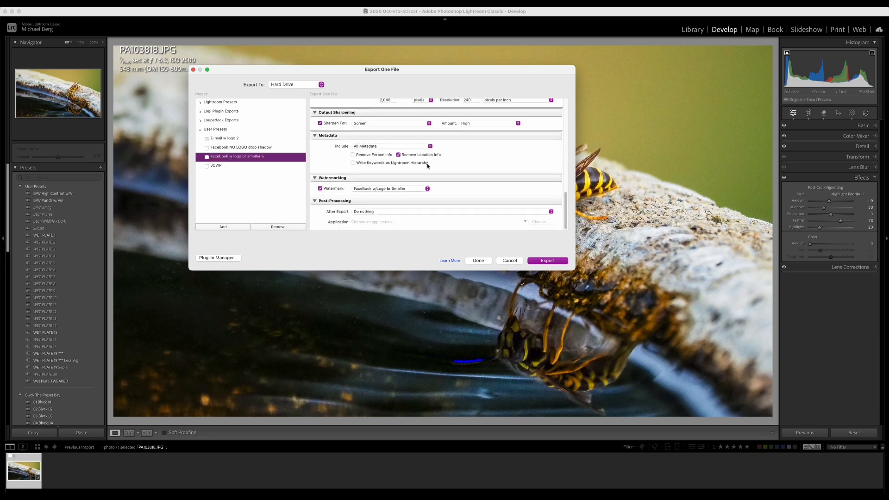
{"action": "left_click", "coordinate": [320, 189]}
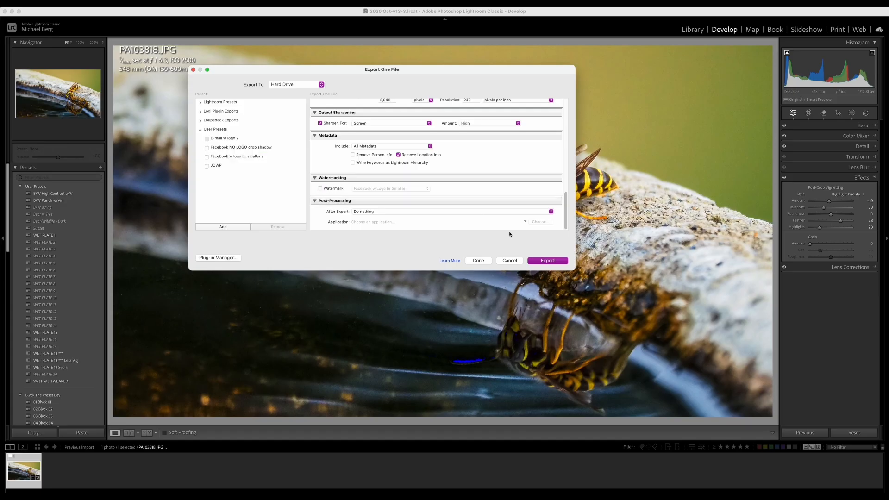
{"action": "left_click", "coordinate": [544, 261]}
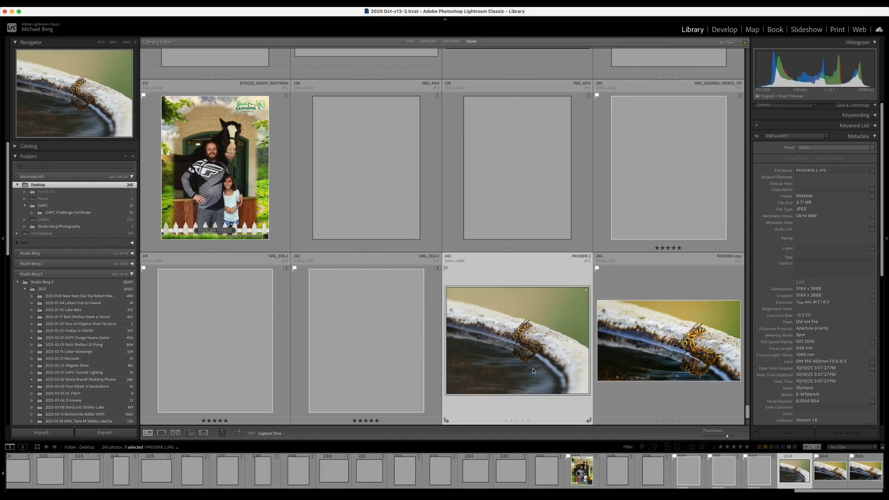
Step: Compare PA103818 2.JPG and PA103818 copy.jpg side by side with panels hidden, toggling 100% zoom
{"action": "left_click", "coordinate": [660, 365], "text": "shift"}
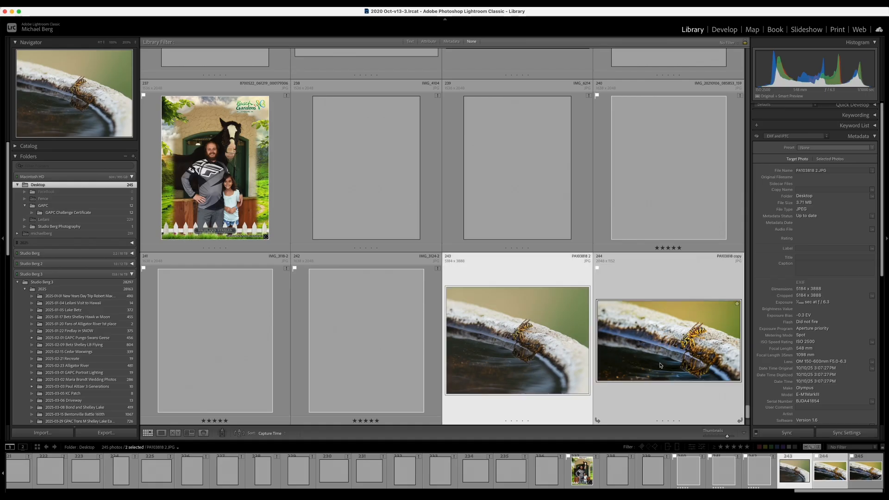
{"action": "key", "text": "c"}
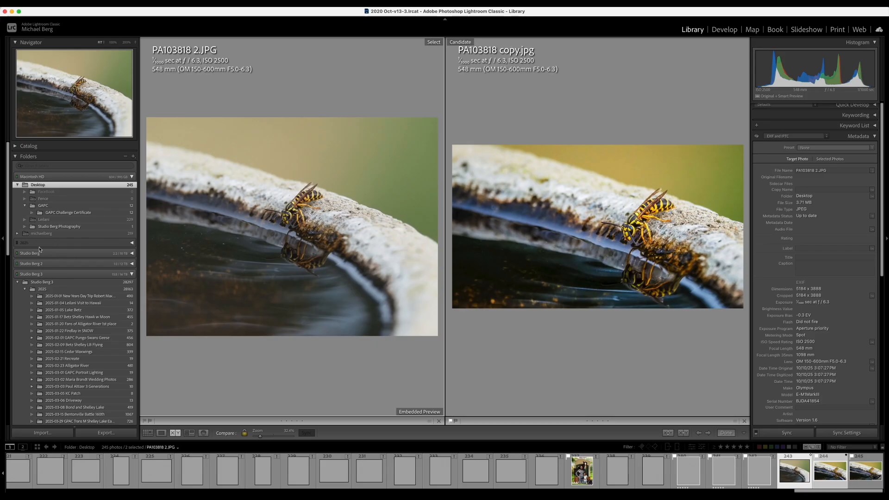
{"action": "key", "text": "Tab"}
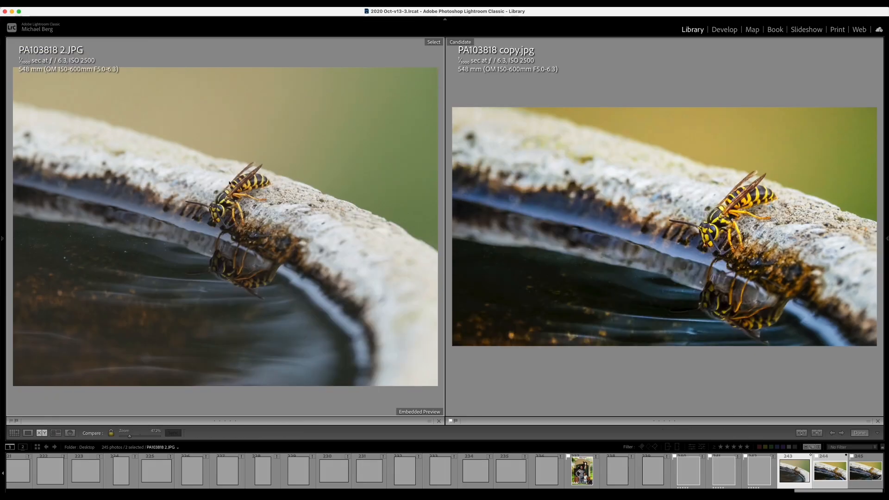
{"action": "left_click", "coordinate": [717, 226]}
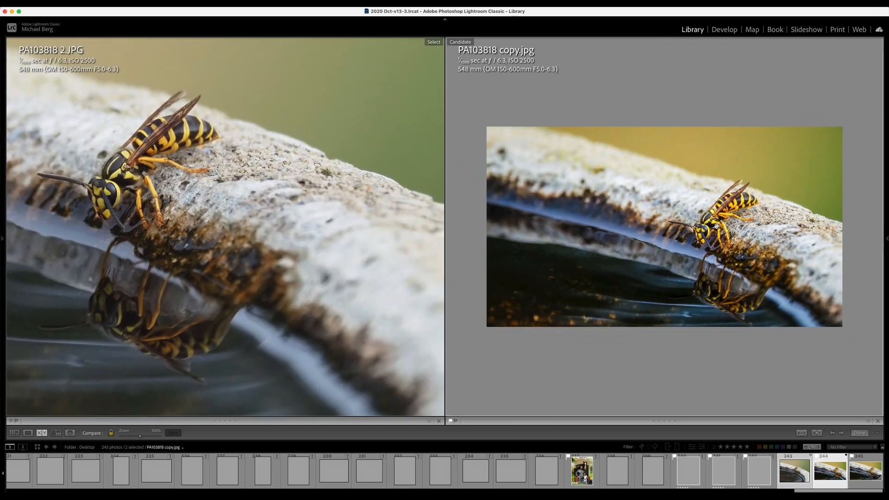
{"action": "left_click", "coordinate": [717, 226]}
{"action": "left_click", "coordinate": [717, 226]}
{"action": "left_click", "coordinate": [717, 226]}
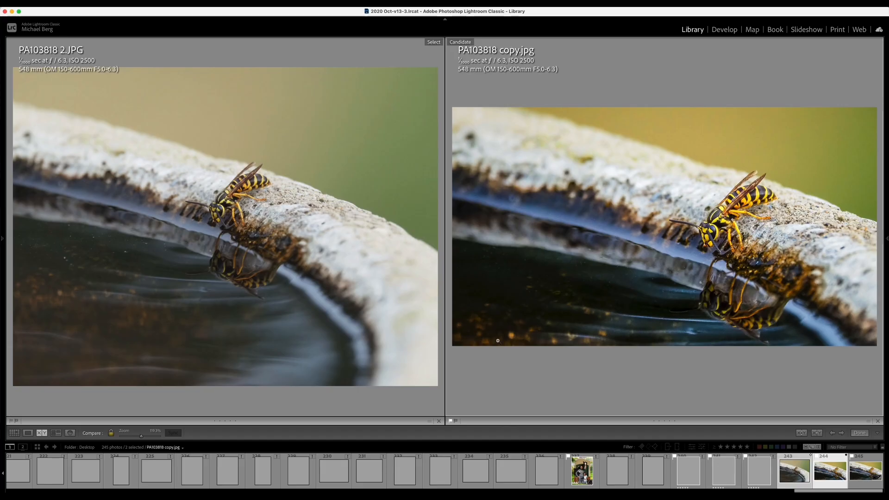
Step: Reject photo 244, then show the edited PA103818.JPG alone in Loupe view
{"action": "key", "text": "x"}
{"action": "left_click", "coordinate": [506, 471]}
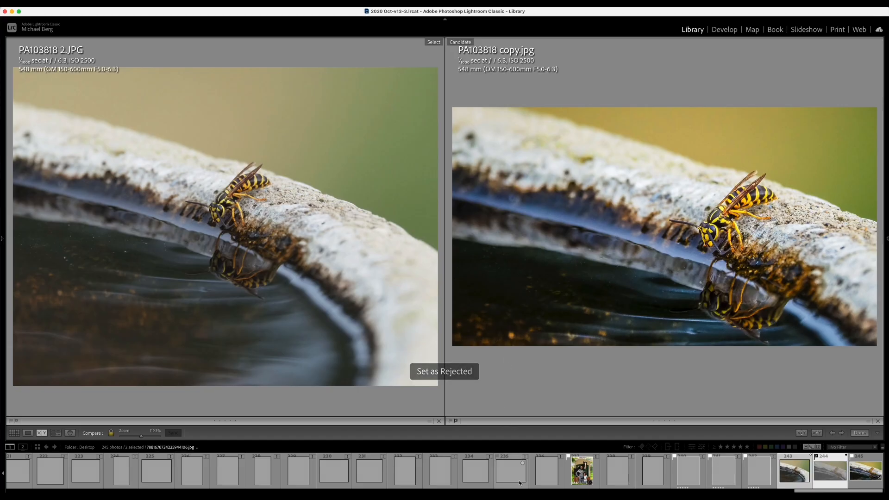
{"action": "left_click", "coordinate": [863, 472]}
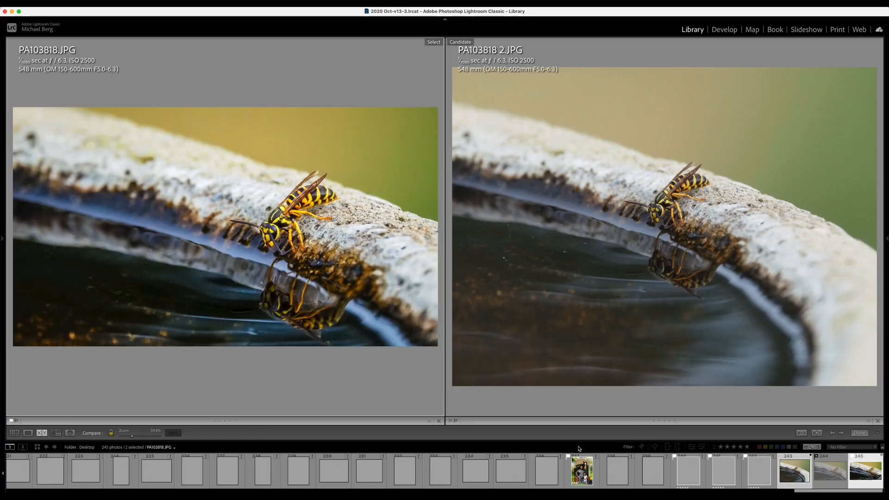
{"action": "key", "text": "e"}
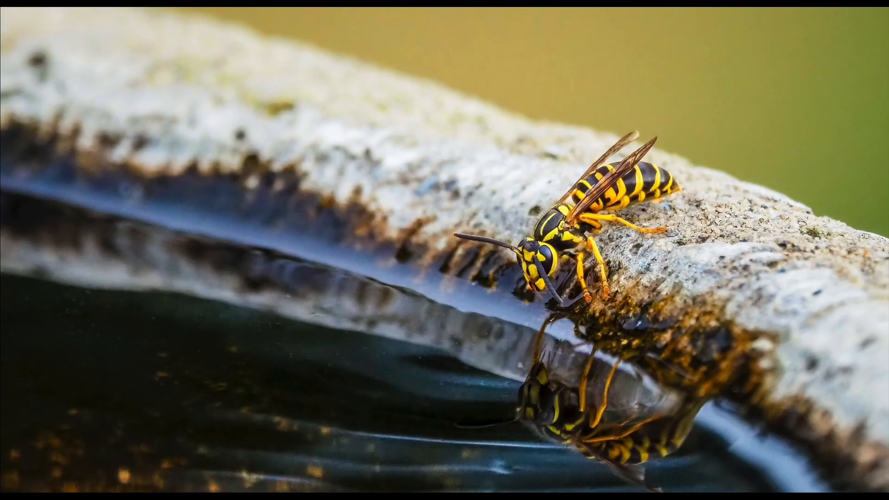